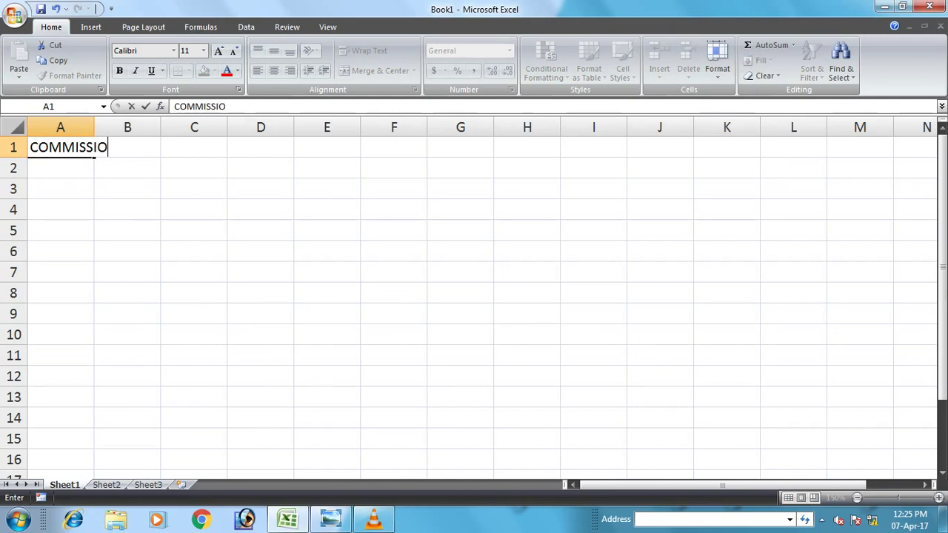
Finish the title COMMISSION REPORT in A1 and enter FOR THE MONTH OF JUNE 2016 in A2.
{"action": "type", "text": "REPORT"}
{"action": "key", "text": "Return"}
{"action": "type", "text": "FOR THE MO"}
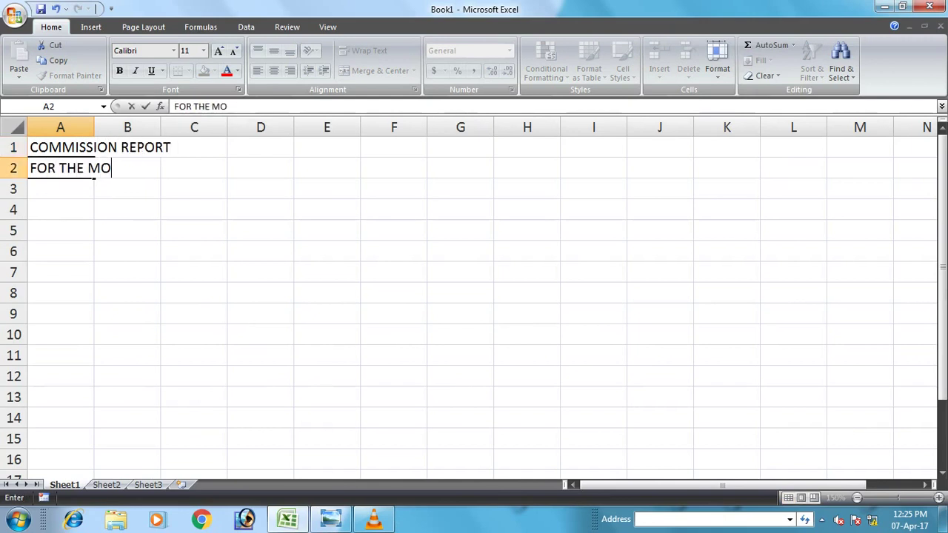
{"action": "type", "text": "NTH O"}
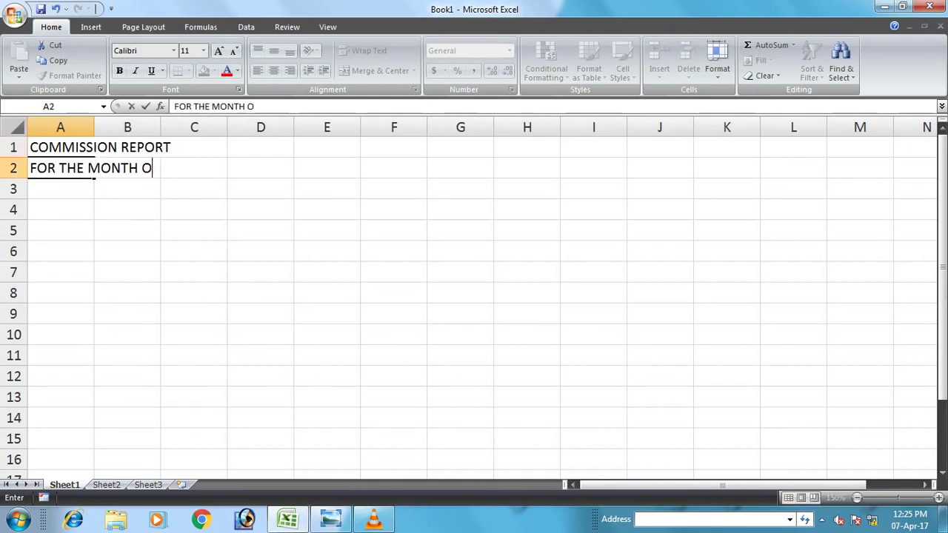
{"action": "type", "text": "F JUNE 2016"}
{"action": "key", "text": "Return"}
Insert a row above the report title and enter CITY PHARMA in A1.
{"action": "key", "text": "Up"}
{"action": "key", "text": "Up"}
{"action": "left_click", "coordinate": [13, 147]}
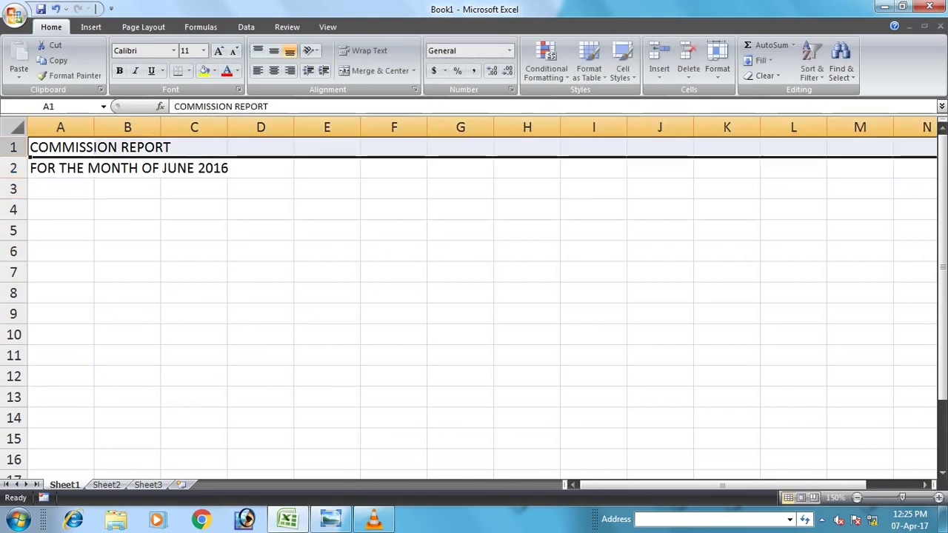
{"action": "left_click", "coordinate": [659, 74]}
{"action": "left_click", "coordinate": [689, 92]}
{"action": "left_click", "coordinate": [60, 147]}
{"action": "type", "text": "CITY"}
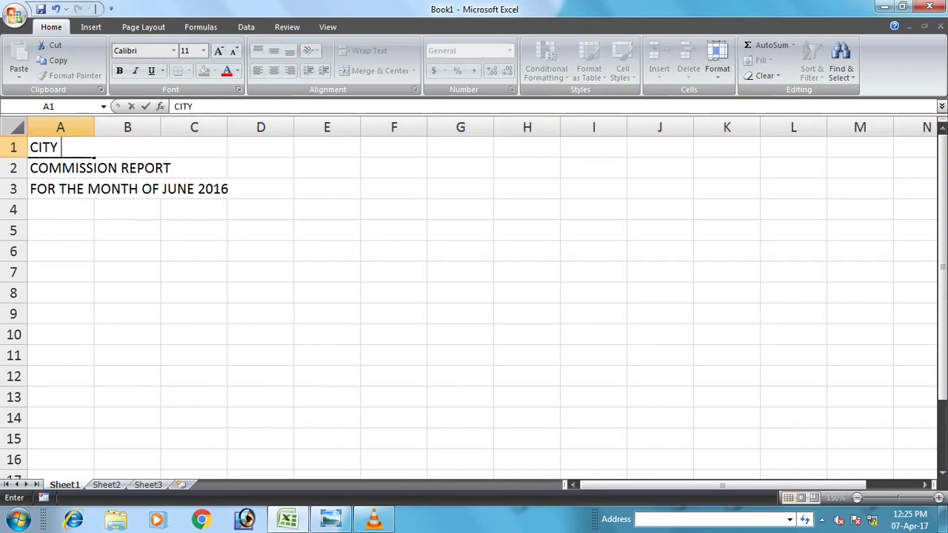
{"action": "type", "text": " PHARMA"}
{"action": "key", "text": "Return"}
Enter the headers S.NO. in A4 and NAME OF EMPLOYEES in B4, and widen column B to fit.
{"action": "key", "text": "Return"}
{"action": "key", "text": "Return"}
{"action": "type", "text": "S.NO./"}
{"action": "key", "text": "Tab"}
{"action": "type", "text": "NAME "}
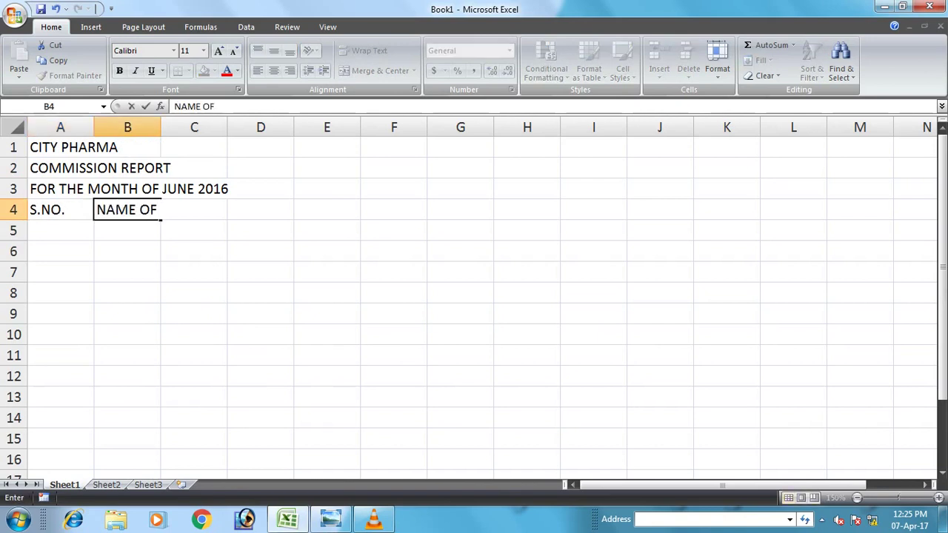
{"action": "type", "text": "O"}
{"action": "key", "text": "BackSpace"}
{"action": "type", "text": "OF EMPLOYEE"}
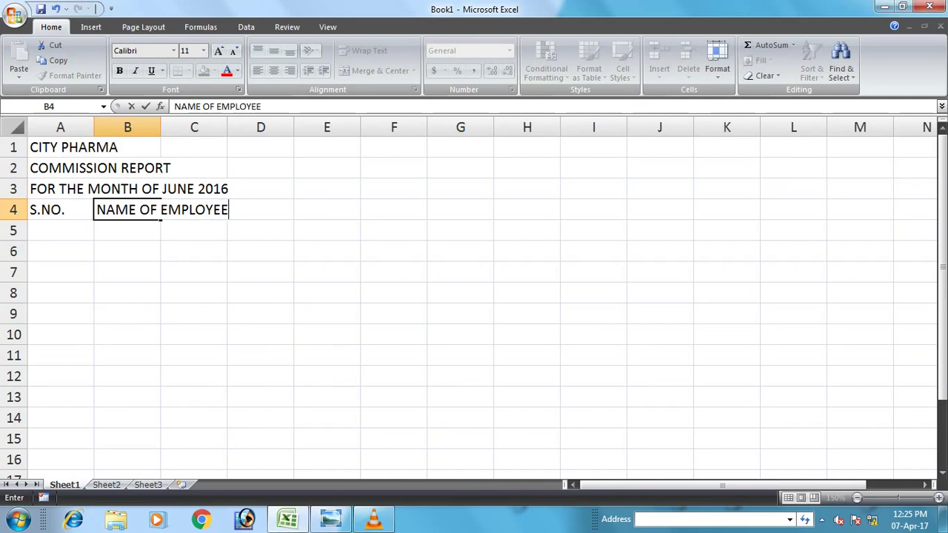
{"action": "type", "text": "S"}
{"action": "key", "text": "Tab"}
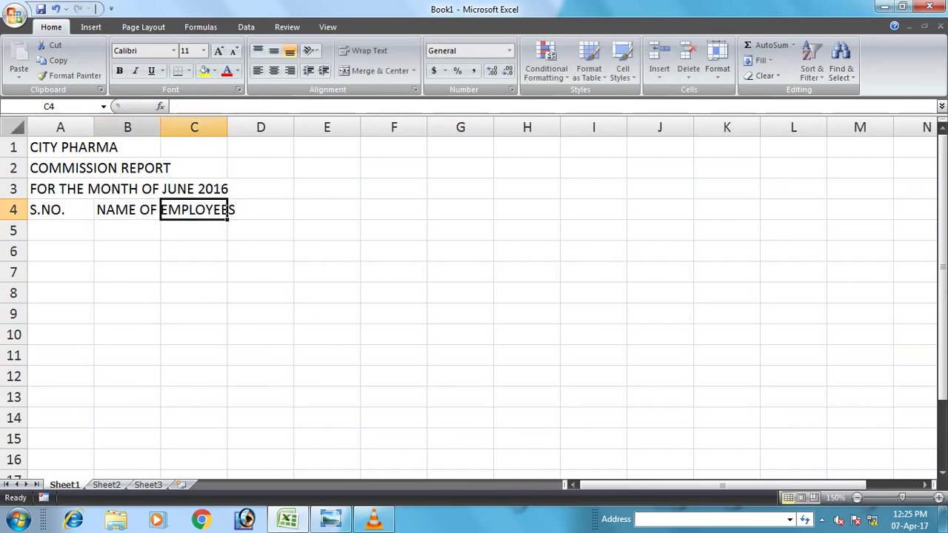
{"action": "left_click_drag", "start_coordinate": [160, 127], "coordinate": [238, 127]}
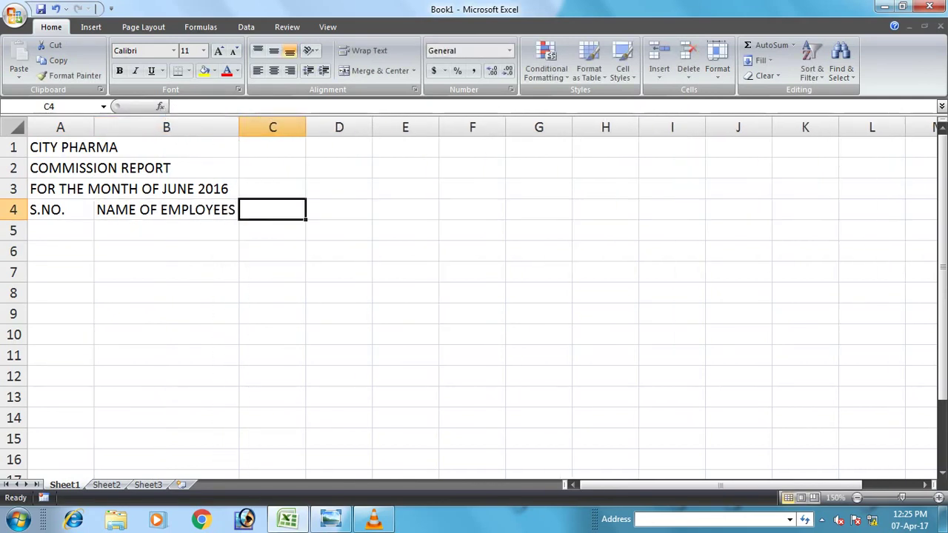
Enter the headers DESIGNATION in C4 and SALES in D4.
{"action": "type", "text": "DESIG"}
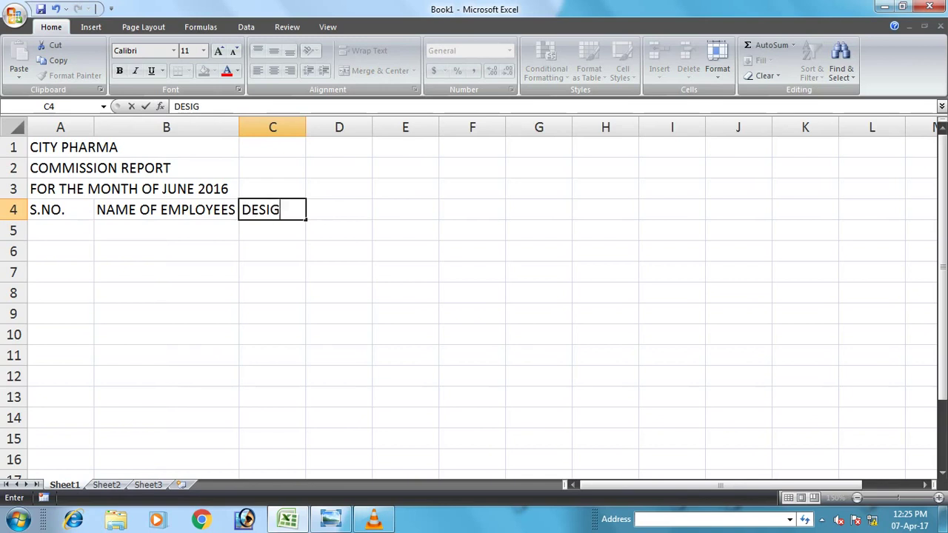
{"action": "type", "text": "NATION"}
{"action": "key", "text": "Tab"}
{"action": "type", "text": "SALES"}
{"action": "key", "text": "Tab"}
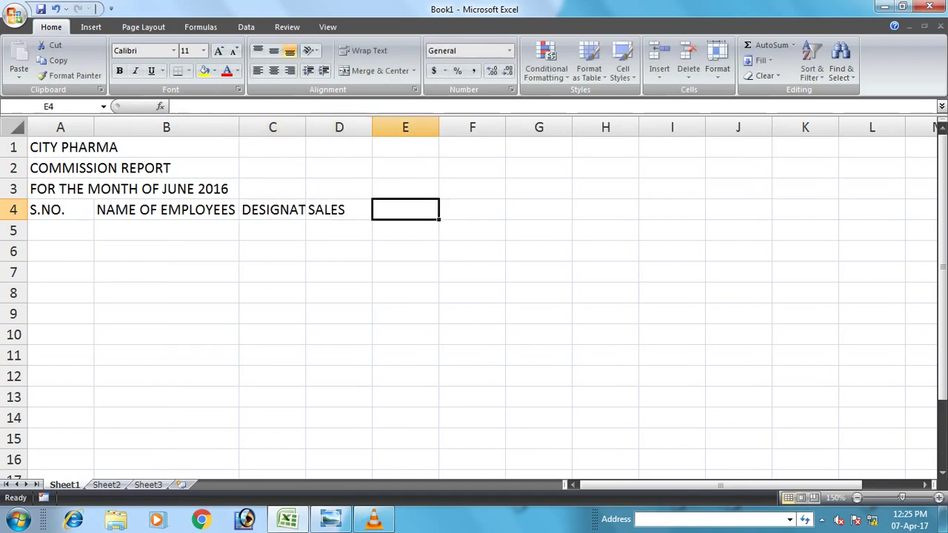
Enter the header COM 1% in E4.
{"action": "type", "text": "COM"}
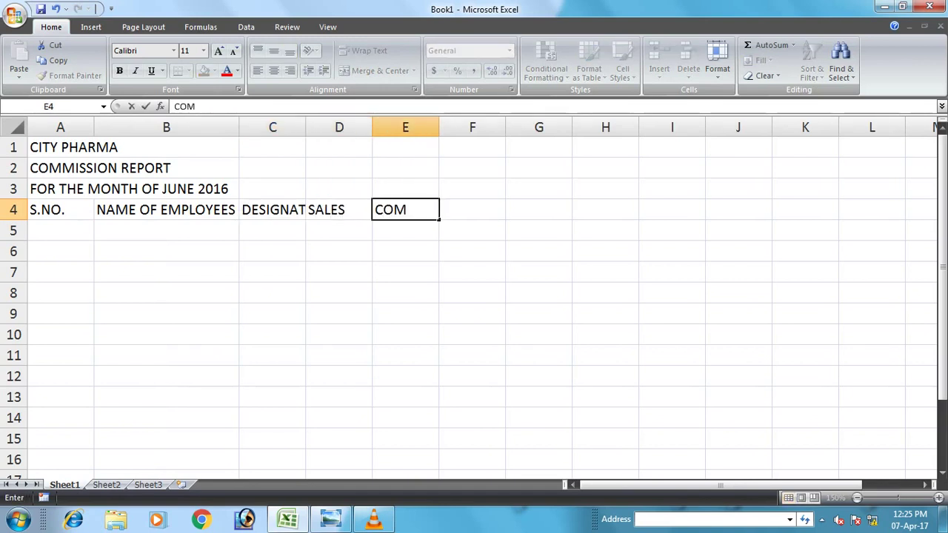
{"action": "type", "text": " 0.50"}
{"action": "key", "text": "BackSpace"}
{"action": "key", "text": "BackSpace"}
{"action": "key", "text": "BackSpace"}
{"action": "key", "text": "BackSpace"}
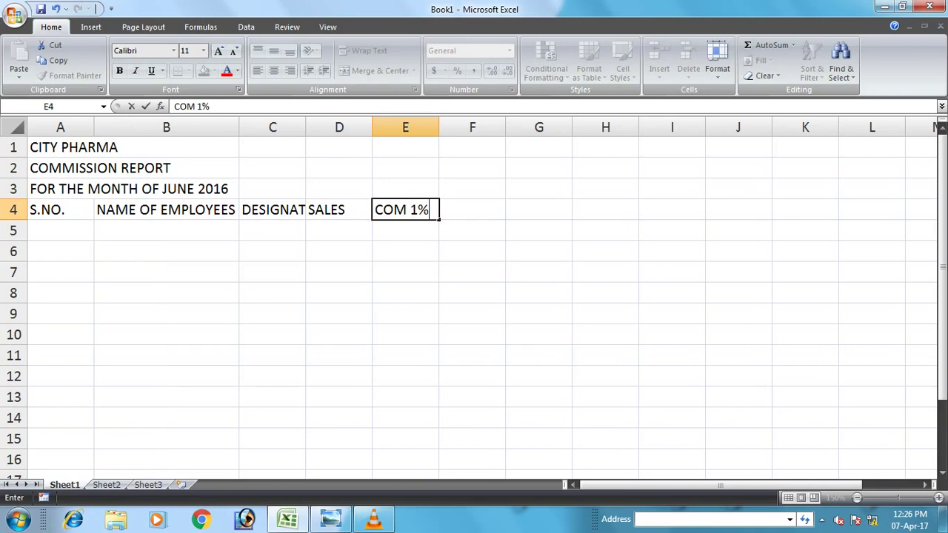
{"action": "key", "text": "Tab"}
Enter the headers COM 0.50%, COM 0.35%, COM 0.25% and AMOUNT in F4 through I4.
{"action": "type", "text": "COM"}
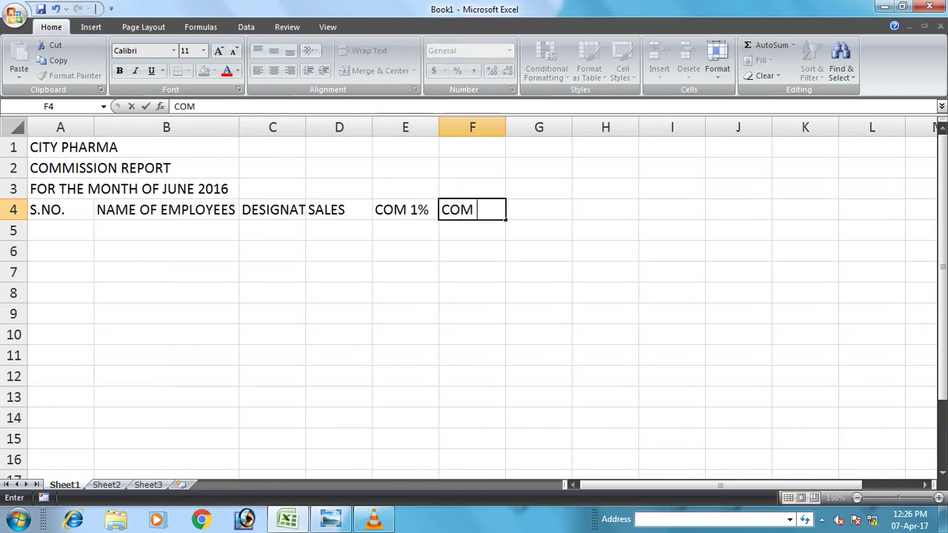
{"action": "type", "text": " 0.50%"}
{"action": "key", "text": "Tab"}
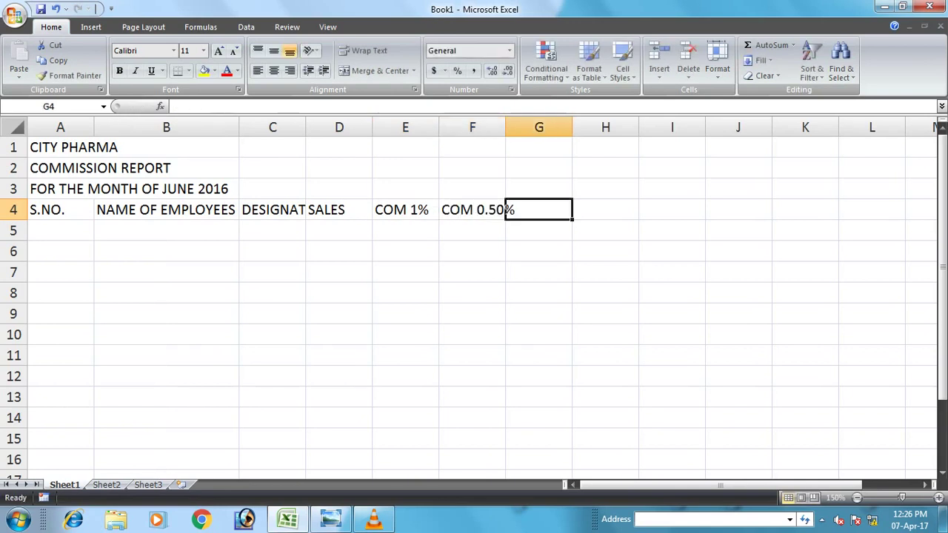
{"action": "type", "text": "COM 0.35%"}
{"action": "key", "text": "Tab"}
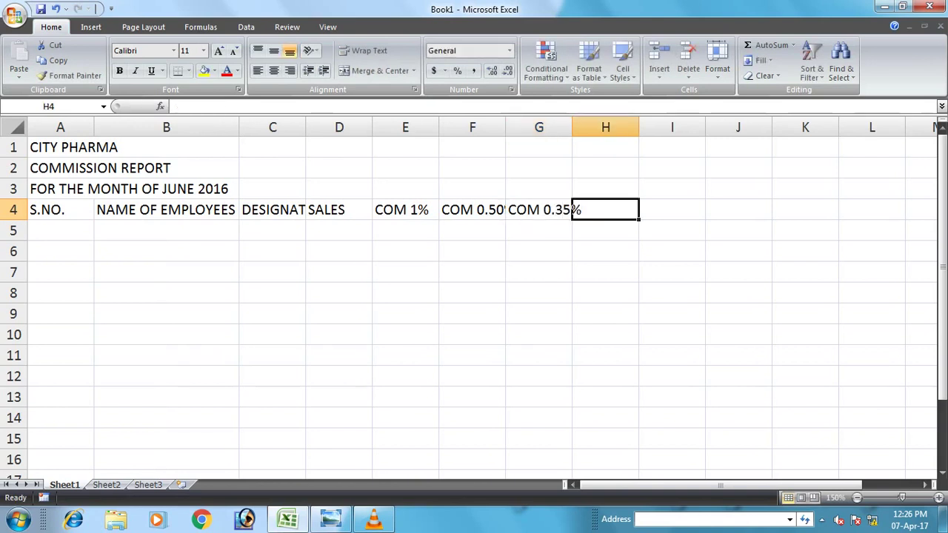
{"action": "type", "text": "COM 0.25%"}
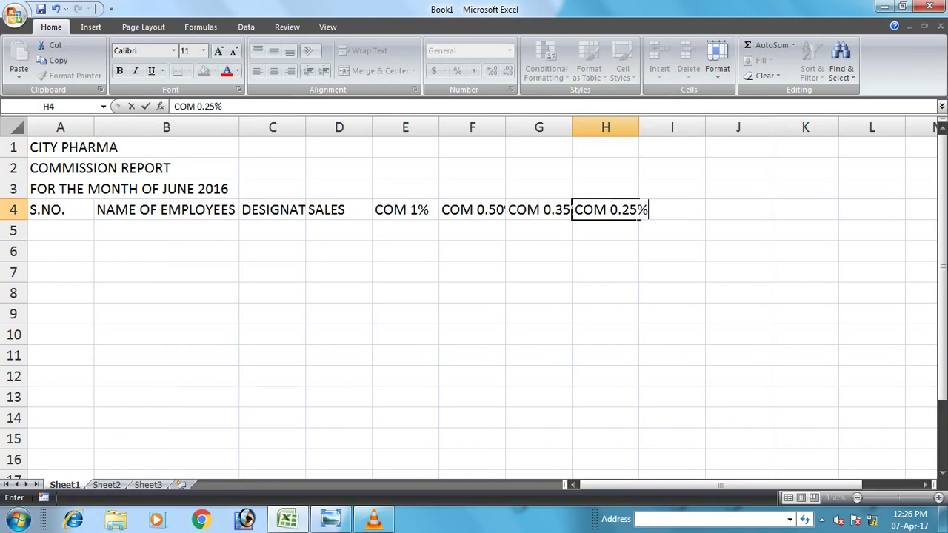
{"action": "key", "text": "Tab"}
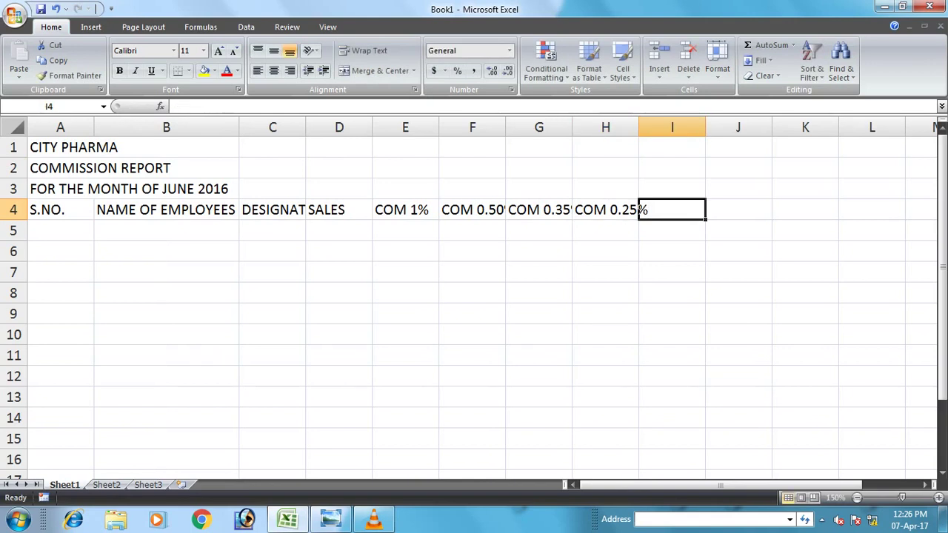
{"action": "type", "text": "AMOUNT"}
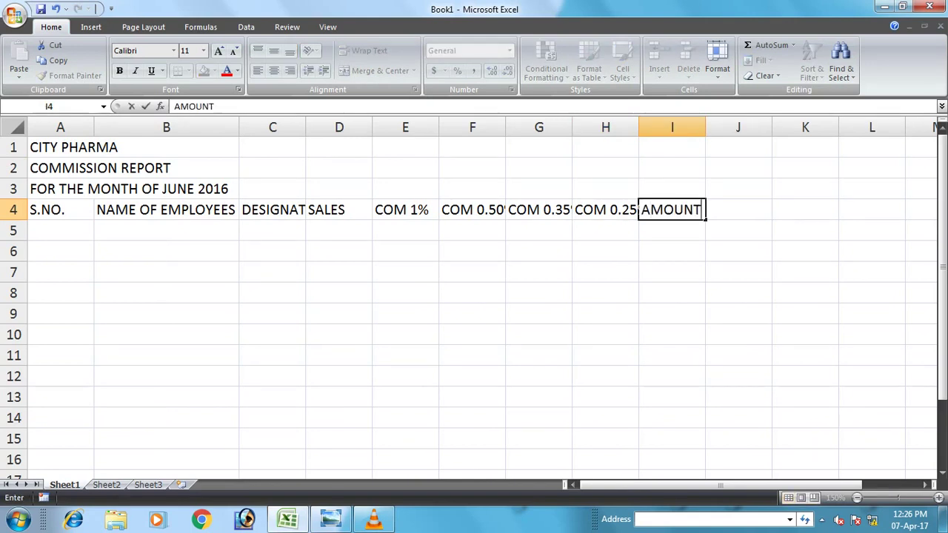
{"action": "key", "text": "Return"}
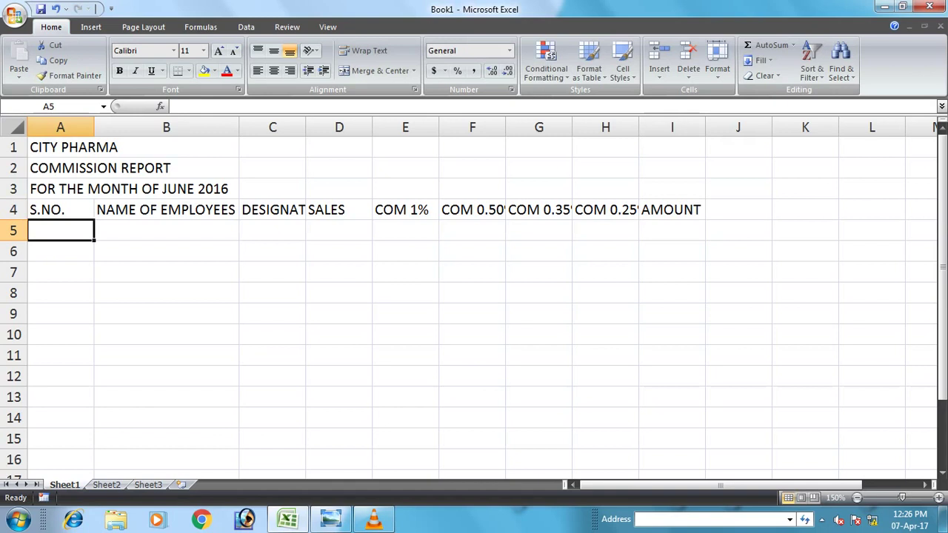
Change the last column's header in I4 to TOTAL AMOUNT.
{"action": "double_click", "coordinate": [644, 211]}
{"action": "type", "text": "TOTAL"}
{"action": "key", "text": "Return"}
Wrap the text in columns C to I and center it horizontally and vertically.
{"action": "left_click_drag", "start_coordinate": [273, 127], "coordinate": [738, 127]}
{"action": "left_click", "coordinate": [364, 50]}
{"action": "left_click", "coordinate": [273, 70]}
{"action": "left_click", "coordinate": [274, 51]}
{"action": "left_click", "coordinate": [340, 293]}
Widen column C to fit DESIGNATION and center header row 4 horizontally and vertically.
{"action": "left_click_drag", "start_coordinate": [305, 127], "coordinate": [377, 127]}
{"action": "left_click", "coordinate": [13, 230]}
{"action": "left_click", "coordinate": [273, 71]}
{"action": "left_click", "coordinate": [273, 50]}
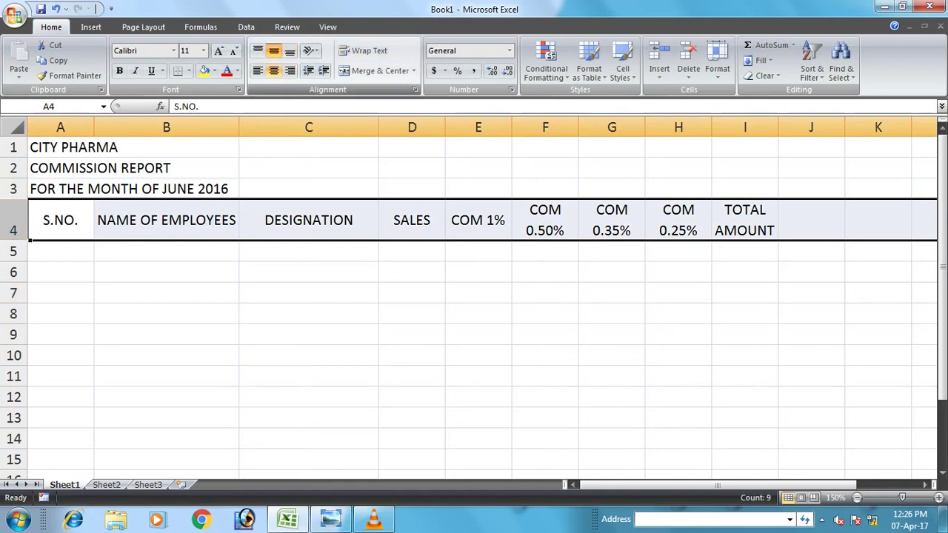
{"action": "left_click", "coordinate": [166, 251]}
Merge and center each of the three title rows across columns A to I.
{"action": "left_click_drag", "start_coordinate": [44, 147], "coordinate": [741, 147]}
{"action": "left_click", "coordinate": [380, 70]}
{"action": "left_click_drag", "start_coordinate": [44, 168], "coordinate": [741, 168]}
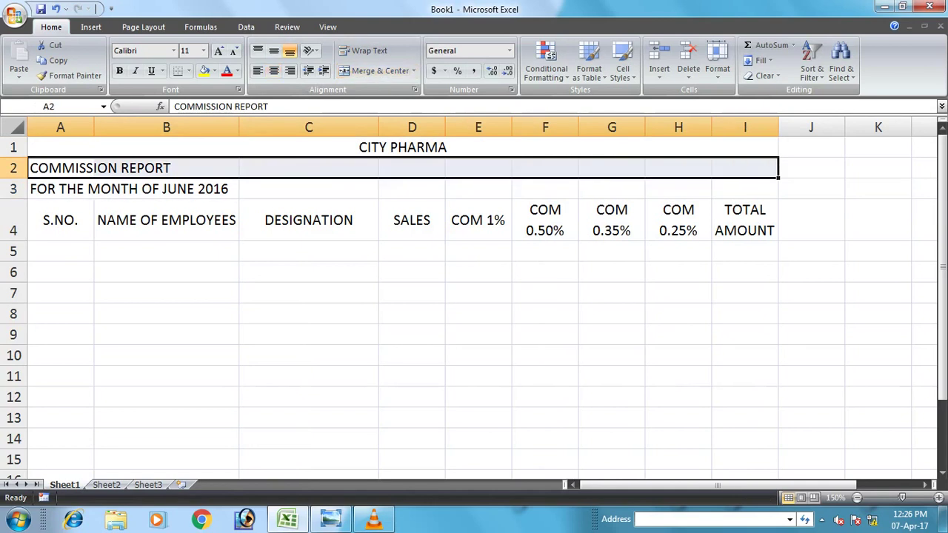
{"action": "left_click", "coordinate": [380, 70]}
{"action": "left_click_drag", "start_coordinate": [45, 188], "coordinate": [741, 189]}
{"action": "left_click", "coordinate": [380, 71]}
Make the three title rows bold and set their font to Verdana.
{"action": "left_click_drag", "start_coordinate": [371, 189], "coordinate": [361, 148]}
{"action": "left_click", "coordinate": [119, 70]}
{"action": "left_click", "coordinate": [137, 50]}
{"action": "type", "text": "Verdana"}
{"action": "key", "text": "Return"}
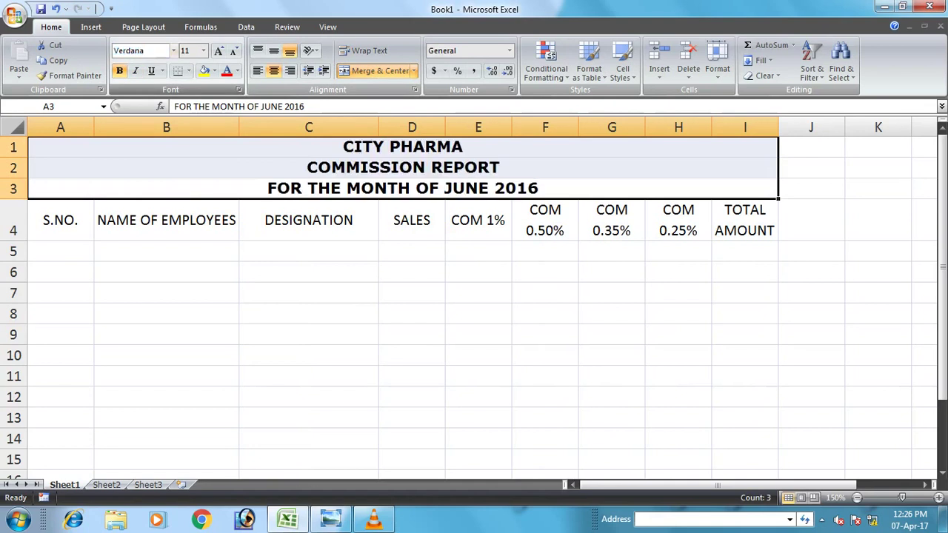
Enlarge the font of the three title rows by one size, and raise CITY PHARMA to size 16.
{"action": "left_click", "coordinate": [218, 50]}
{"action": "left_click", "coordinate": [363, 147]}
{"action": "left_click", "coordinate": [218, 51]}
{"action": "left_click", "coordinate": [218, 50]}
{"action": "left_click", "coordinate": [309, 281]}
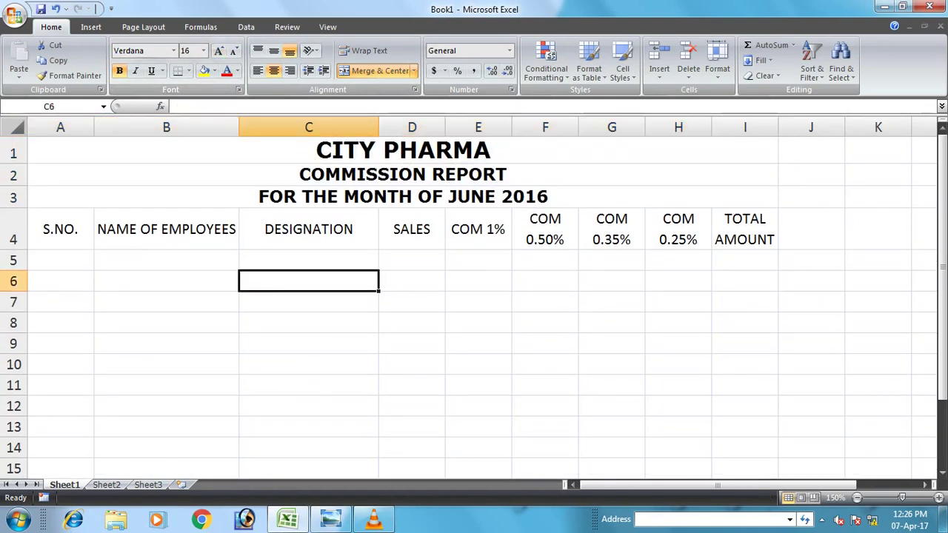
Enter the serial numbers 1 and 2 in A5 and A6.
{"action": "left_click", "coordinate": [60, 260]}
{"action": "type", "text": "1"}
{"action": "key", "text": "Return"}
{"action": "type", "text": "2"}
{"action": "key", "text": "Return"}
Extend the serial number series from A5:A6 down to 9 in A13.
{"action": "key", "text": "Up"}
{"action": "key", "text": "shift+Up"}
{"action": "key", "text": "ctrl+c"}
{"action": "key", "text": "Down"}
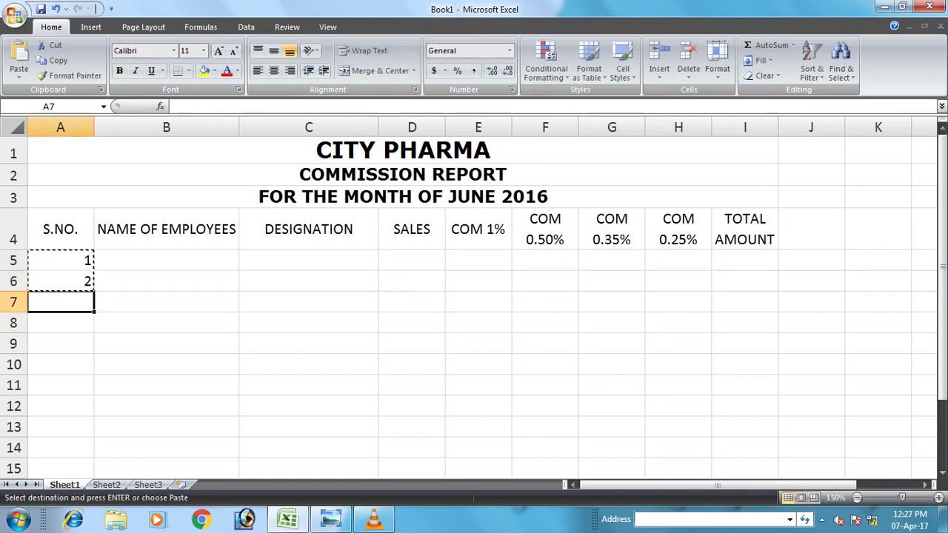
{"action": "key", "text": "Up"}
{"action": "key", "text": "Up"}
{"action": "key", "text": "shift+Down"}
{"action": "left_click_drag", "start_coordinate": [94, 290], "coordinate": [101, 427]}
Enter the names of the first five employees in B5 through B9.
{"action": "left_click", "coordinate": [166, 260]}
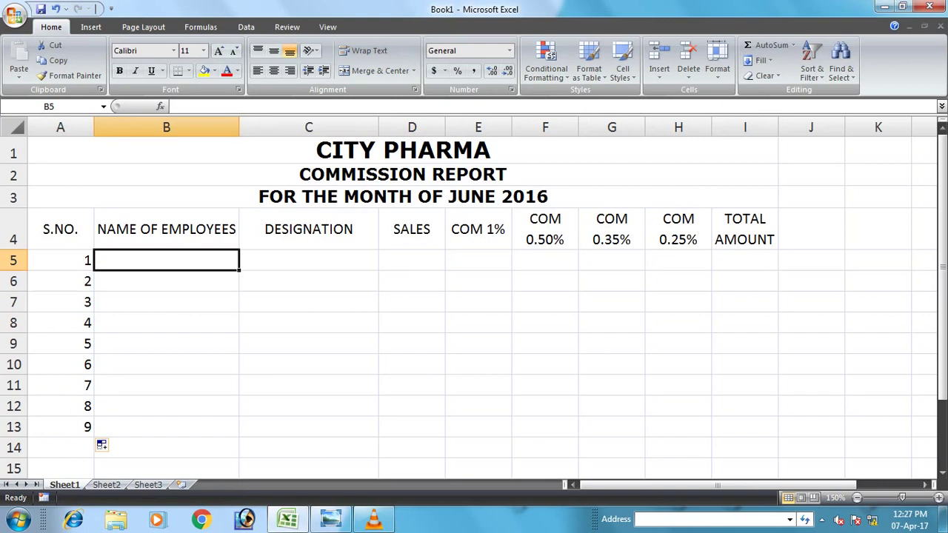
{"action": "type", "text": "ASIM"}
{"action": "key", "text": "Return"}
{"action": "type", "text": "AMIR"}
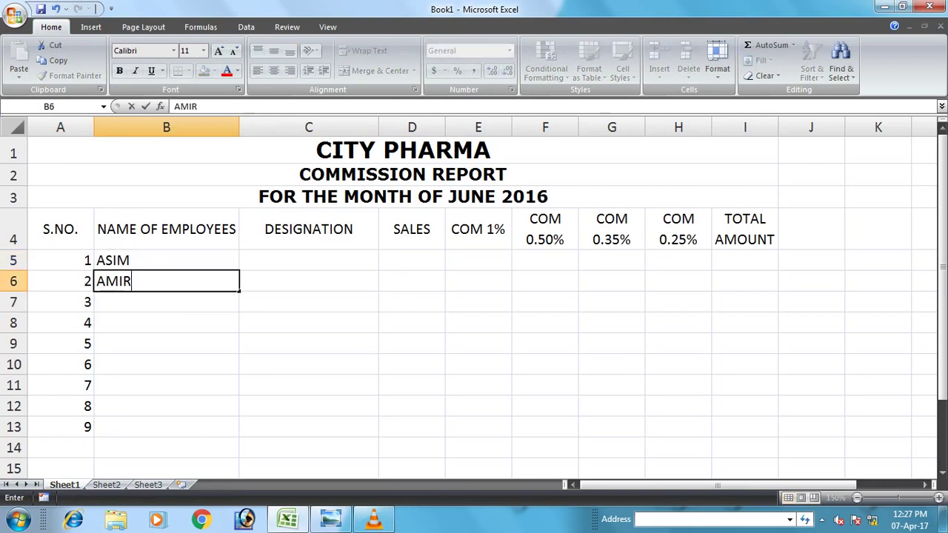
{"action": "key", "text": "Return"}
{"action": "type", "text": "AMJAD"}
{"action": "key", "text": "Return"}
{"action": "type", "text": "ARSHAD"}
{"action": "key", "text": "Return"}
{"action": "type", "text": "ASIF"}
{"action": "key", "text": "Return"}
Enter the names of the remaining four employees in B10 through B13.
{"action": "type", "text": "AR"}
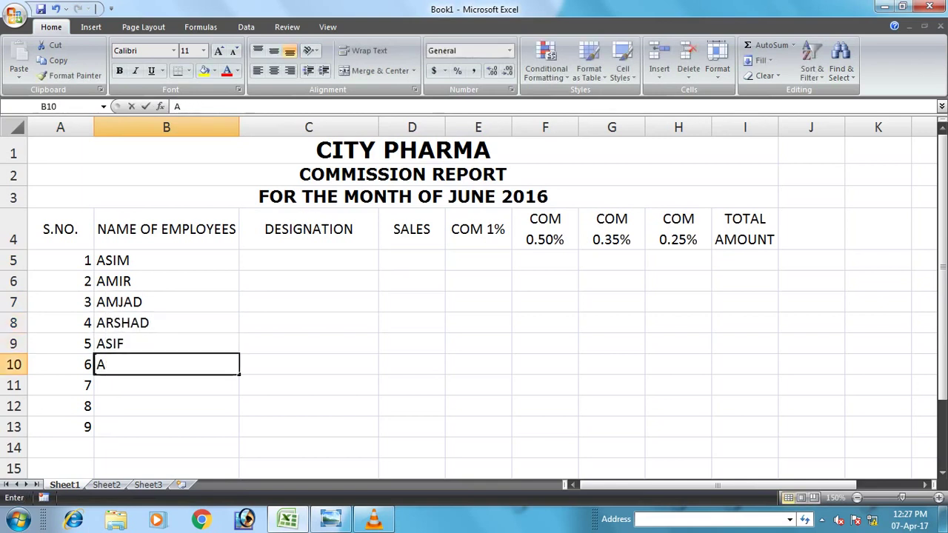
{"action": "type", "text": "SALA"}
{"action": "key", "text": "Return"}
{"action": "type", "text": "ARSHI"}
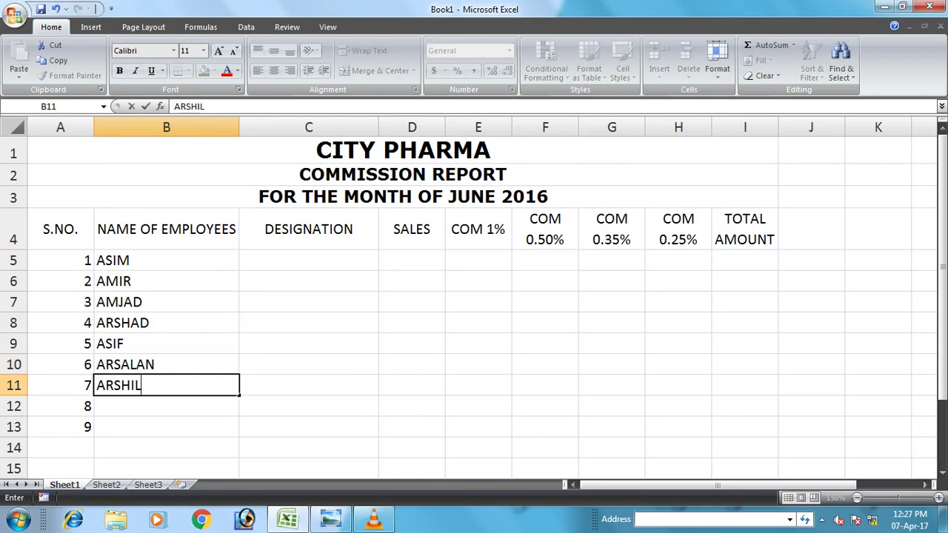
{"action": "type", "text": "L"}
{"action": "key", "text": "Return"}
{"action": "type", "text": "AMMAD"}
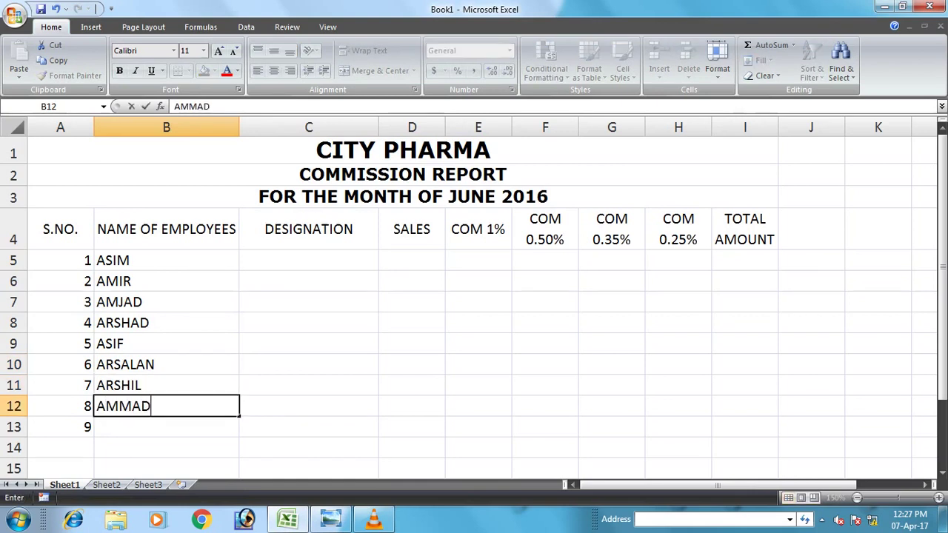
{"action": "key", "text": "Return"}
{"action": "type", "text": "UMAIR"}
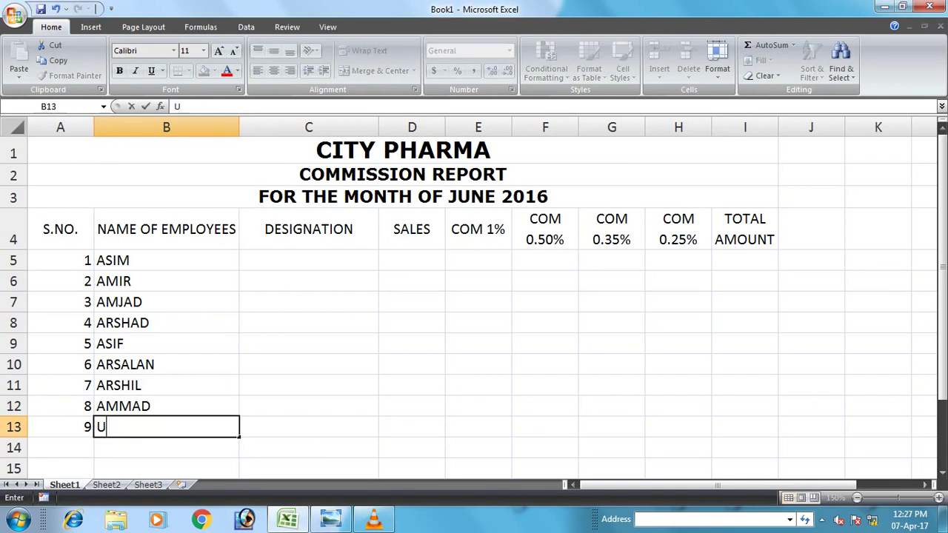
{"action": "key", "text": "Return"}
Enter the designation BPO for the first employee in C5.
{"action": "key", "text": "Up"}
{"action": "key", "text": "Up"}
{"action": "key", "text": "Up"}
{"action": "key", "text": "Up"}
{"action": "key", "text": "Up"}
{"action": "key", "text": "Up"}
{"action": "key", "text": "Up"}
{"action": "key", "text": "Up"}
{"action": "key", "text": "Up"}
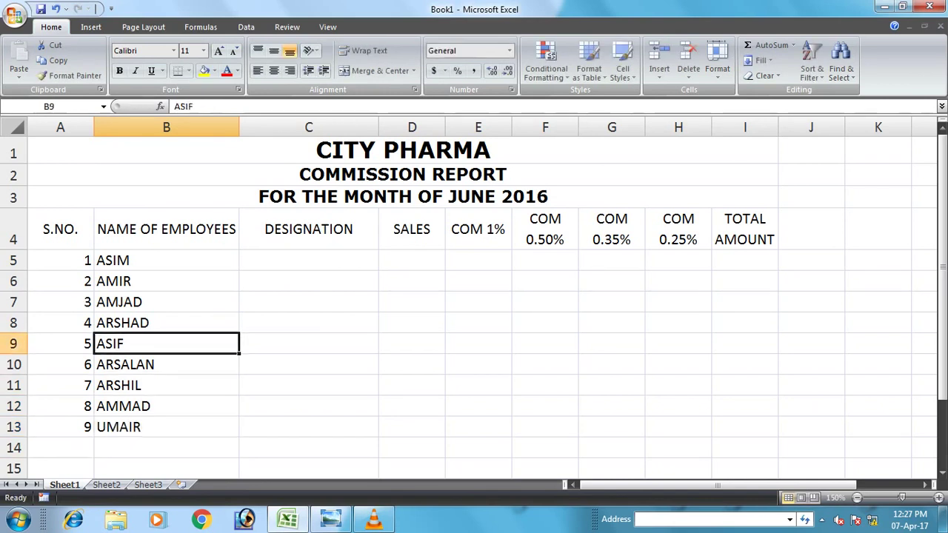
{"action": "key", "text": "Right"}
{"action": "type", "text": "BPO"}
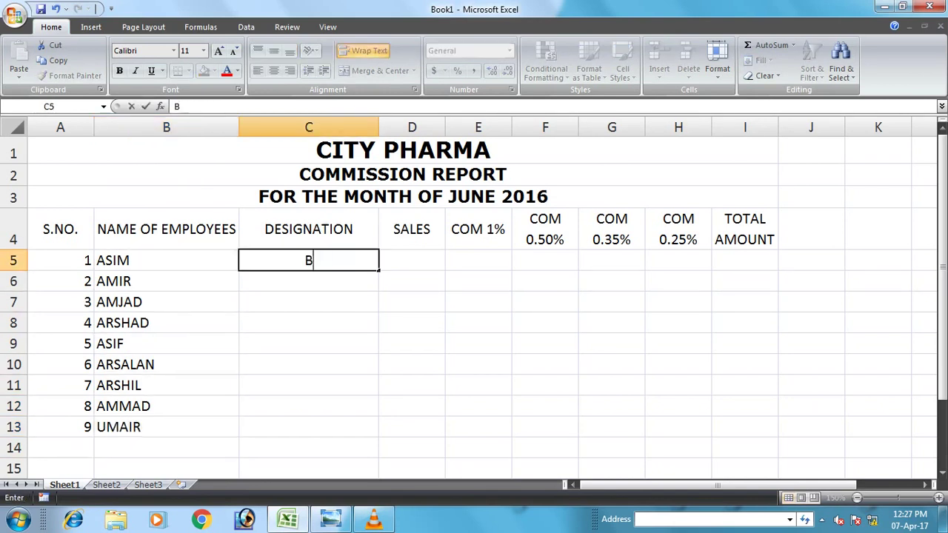
{"action": "key", "text": "Return"}
Copy the BPO designation from C5 into C7, C10 and C9.
{"action": "key", "text": "Up"}
{"action": "key", "text": "ctrl+c"}
{"action": "key", "text": "Down"}
{"action": "key", "text": "Down"}
{"action": "key", "text": "ctrl+Down"}
{"action": "key", "text": "ctrl+Home"}
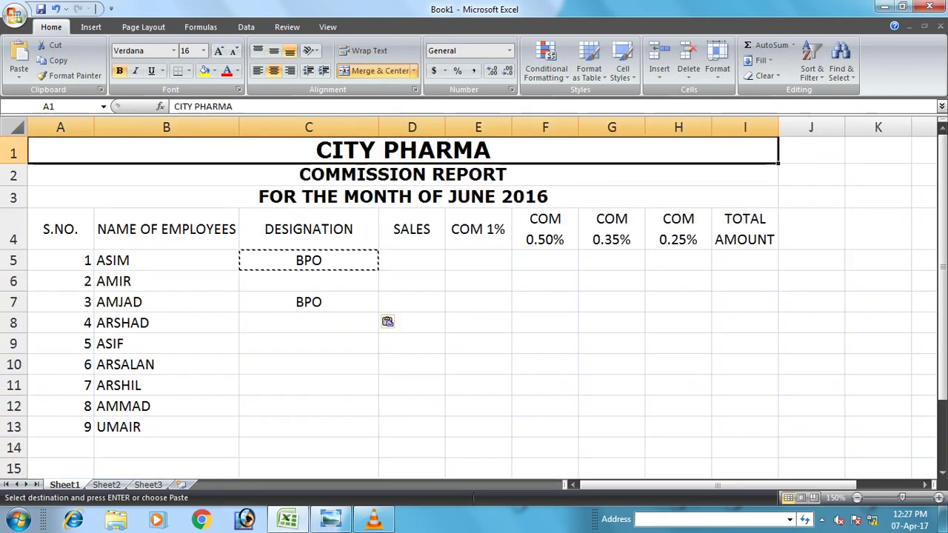
{"action": "left_click", "coordinate": [308, 364]}
{"action": "key", "text": "ctrl+v"}
{"action": "key", "text": "Down"}
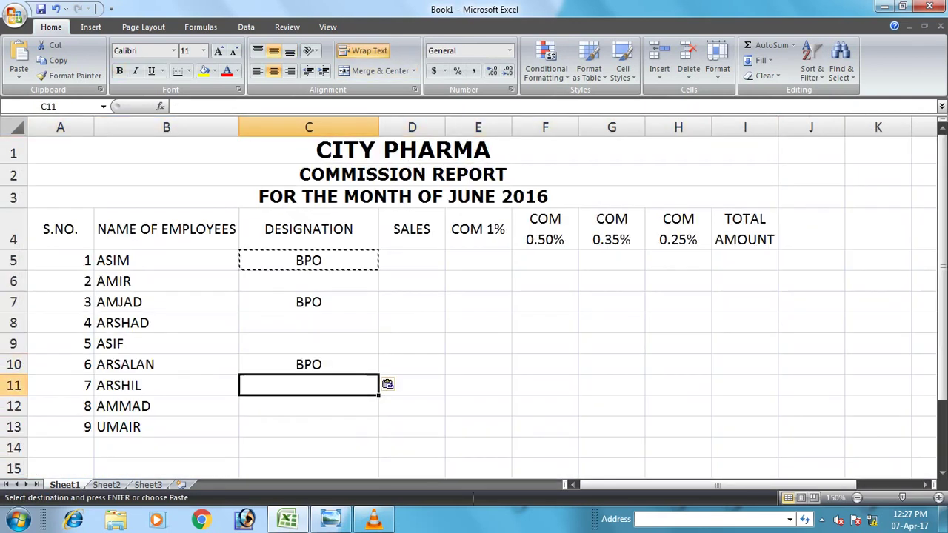
{"action": "key", "text": "Up"}
{"action": "key", "text": "Up"}
{"action": "key", "text": "ctrl+v"}
Enter the designation DM for the second employee in C6.
{"action": "key", "text": "Up"}
{"action": "key", "text": "Up"}
{"action": "key", "text": "Up"}
{"action": "type", "text": "DM"}
{"action": "key", "text": "Down"}
{"action": "key", "text": "Down"}
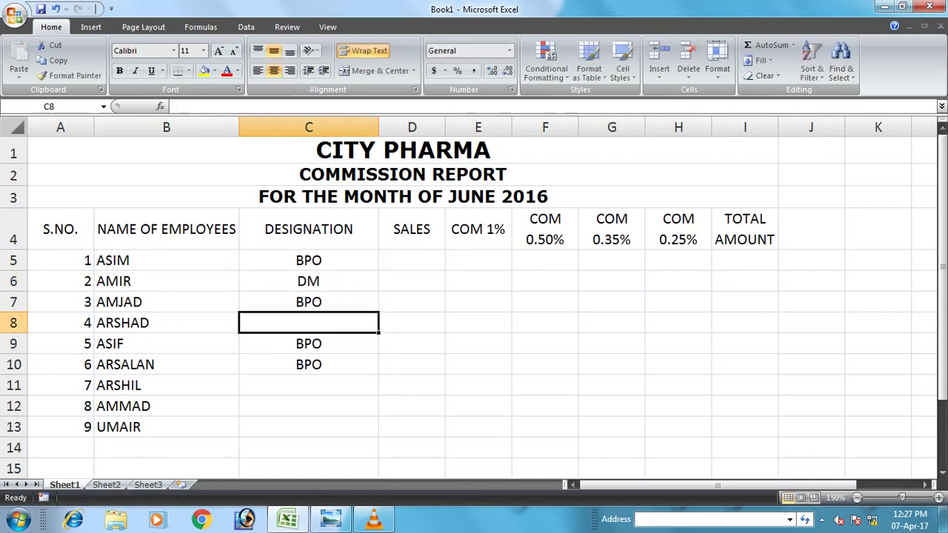
Enter the designations DM in C8, ASM in C11 and RSM in C13.
{"action": "type", "text": "DM"}
{"action": "key", "text": "Down"}
{"action": "key", "text": "Down"}
{"action": "key", "text": "Down"}
{"action": "type", "text": "ASM"}
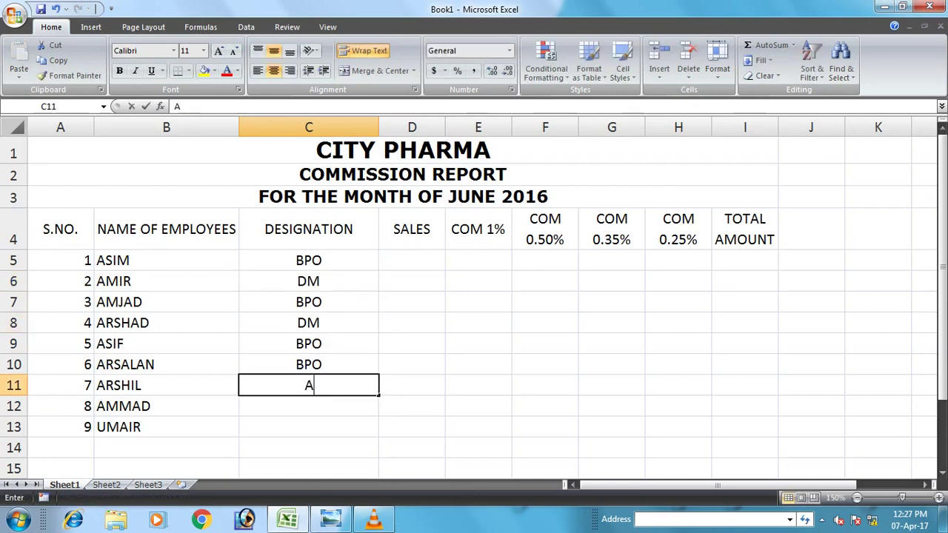
{"action": "key", "text": "Down"}
{"action": "key", "text": "Down"}
{"action": "type", "text": "RSM"}
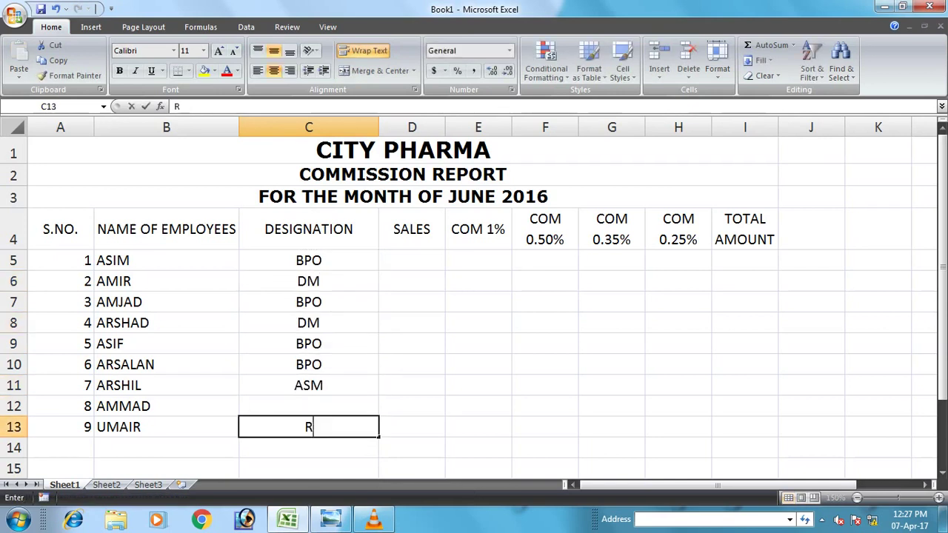
Copy the BPO designation from C10 into C12 for the eighth employee.
{"action": "key", "text": "Up"}
{"action": "key", "text": "Up"}
{"action": "key", "text": "Up"}
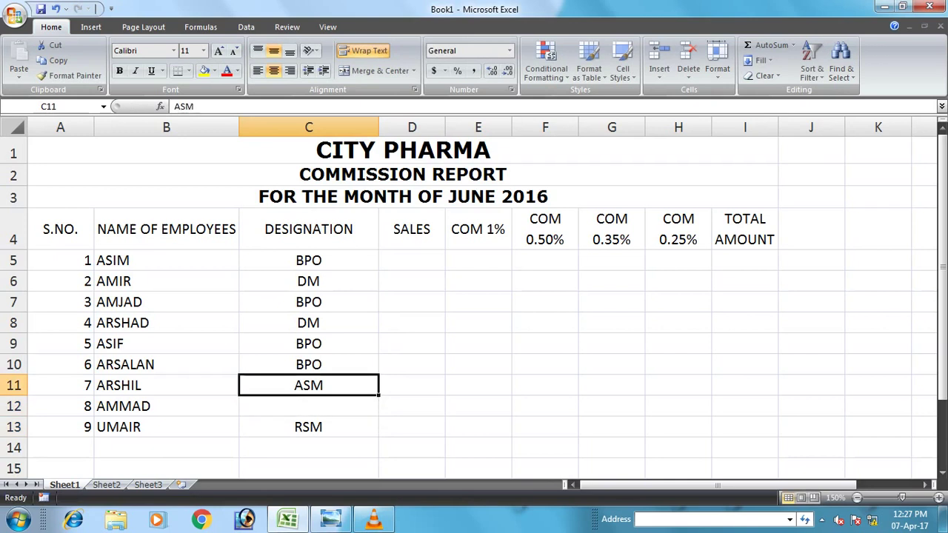
{"action": "key", "text": "ctrl+c"}
{"action": "key", "text": "Down"}
{"action": "key", "text": "Down"}
{"action": "key", "text": "ctrl+v"}
Enter the heading COMMISSION RATE in B16 below the employee table and copy it into C16.
{"action": "scroll", "coordinate": [473, 304], "scroll_direction": "down", "scroll_amount": 2}
{"action": "left_click", "coordinate": [309, 335]}
{"action": "key", "text": "Left"}
{"action": "type", "text": "COMMISSION RATE"}
{"action": "key", "text": "Return"}
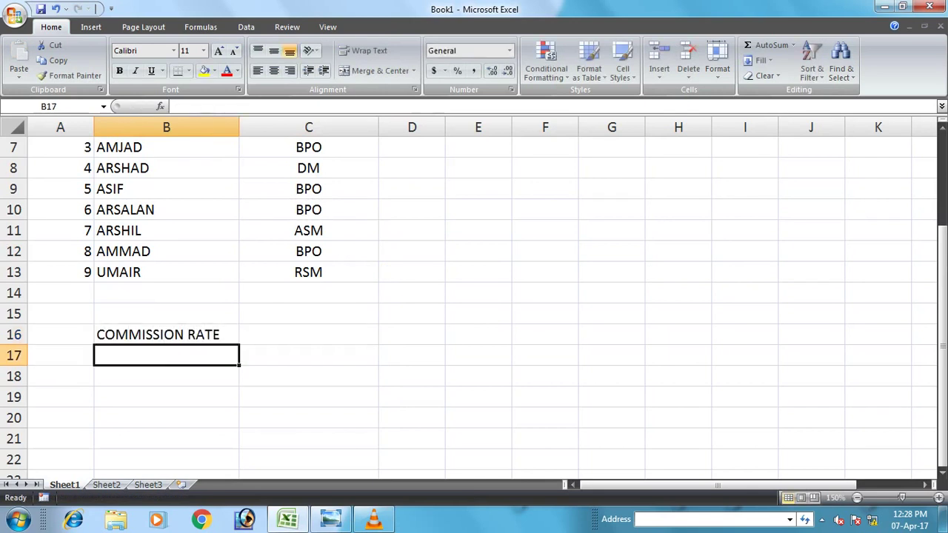
{"action": "key", "text": "Up"}
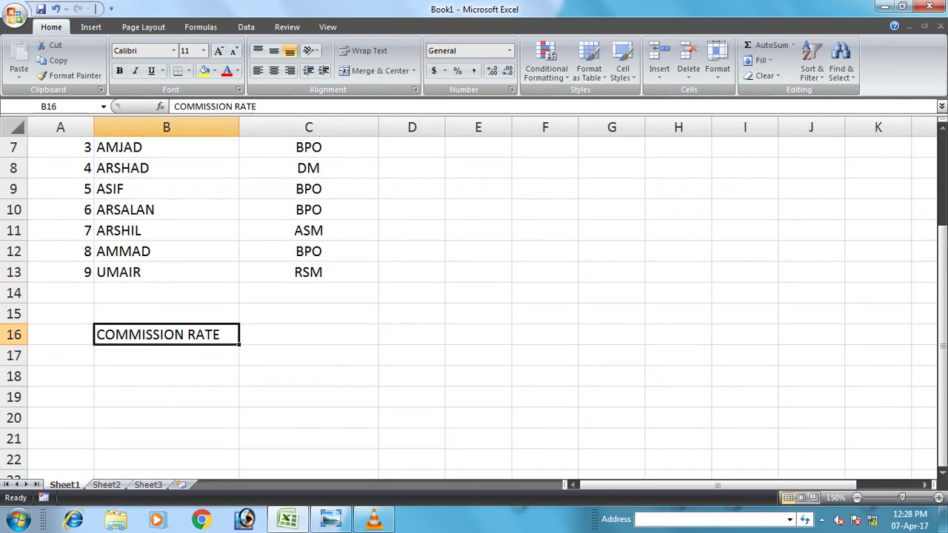
{"action": "key", "text": "ctrl+c"}
{"action": "key", "text": "Right"}
{"action": "key", "text": "ctrl+v"}
Replace the heading in B16 with DESIGNATION.
{"action": "key", "text": "Left"}
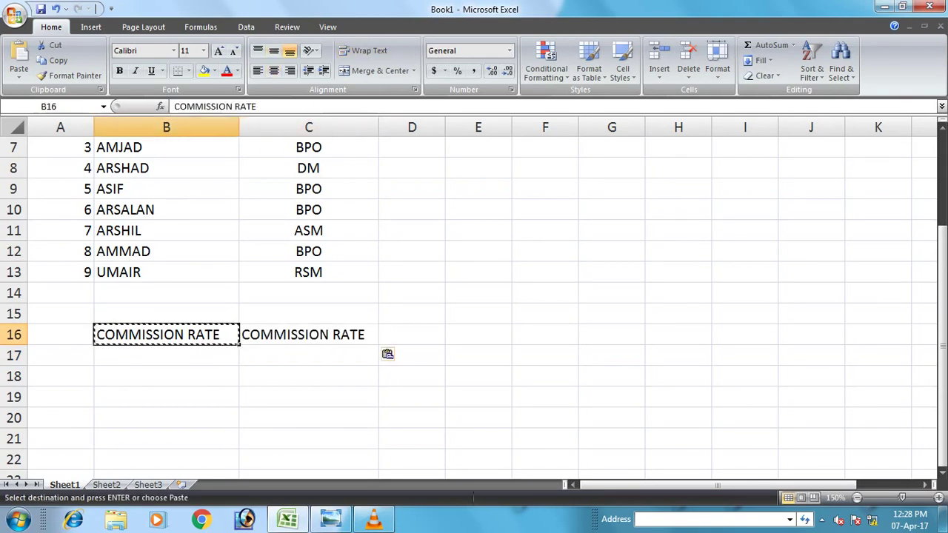
{"action": "type", "text": "DESIGNA"}
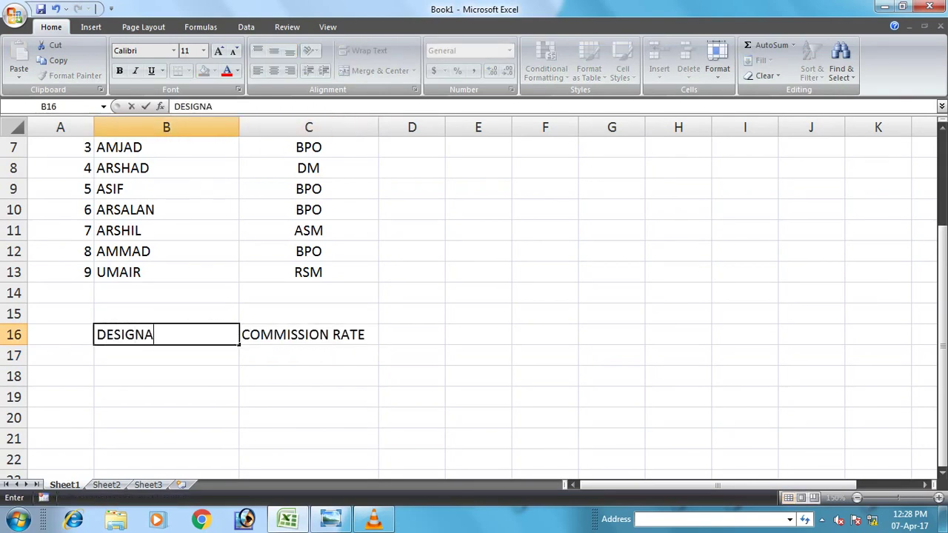
{"action": "key", "text": "BackSpace"}
{"action": "type", "text": "NATION"}
{"action": "key", "text": "Return"}
List the designations DM, BPO, ASM and RSM in B17 through B20.
{"action": "type", "text": "DM"}
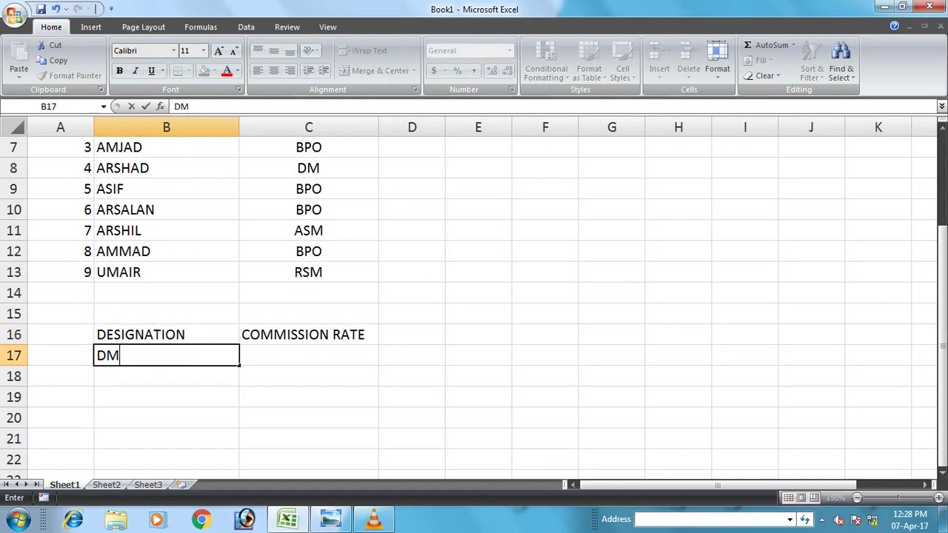
{"action": "key", "text": "Return"}
{"action": "type", "text": "BPO"}
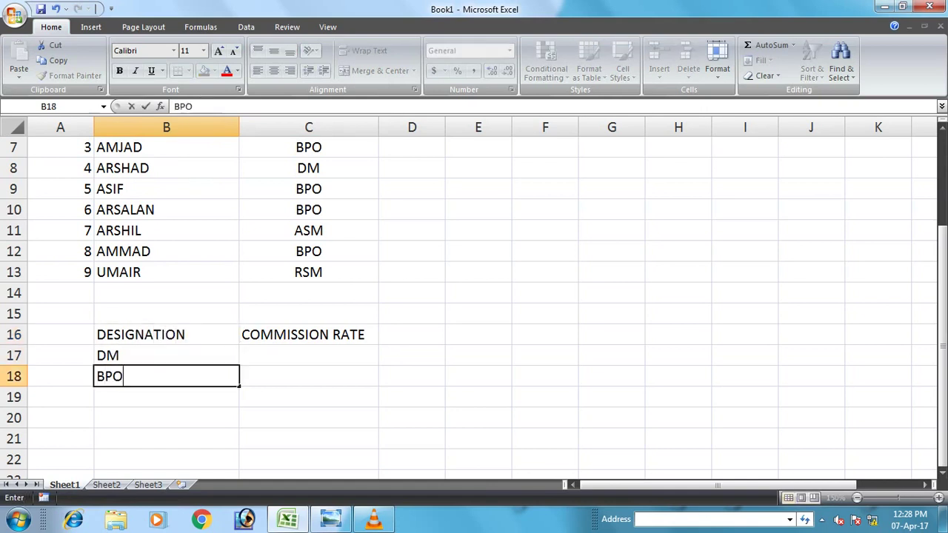
{"action": "key", "text": "Return"}
{"action": "type", "text": "ASM"}
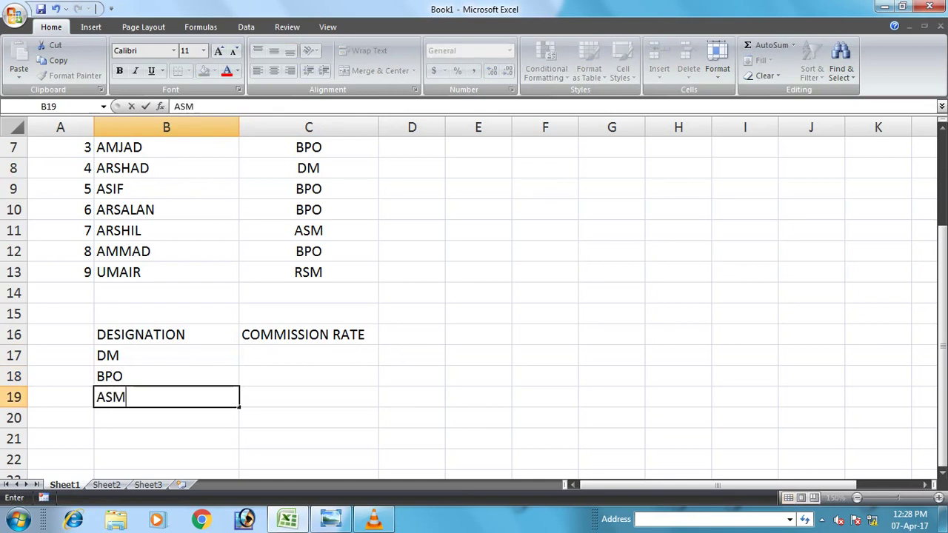
{"action": "key", "text": "Return"}
{"action": "type", "text": "RSM"}
Enter the commission rates 1%, 0.50%, 0.35% and 0.25% in C17 through C20.
{"action": "key", "text": "Up"}
{"action": "key", "text": "Up"}
{"action": "key", "text": "Up"}
{"action": "key", "text": "Right"}
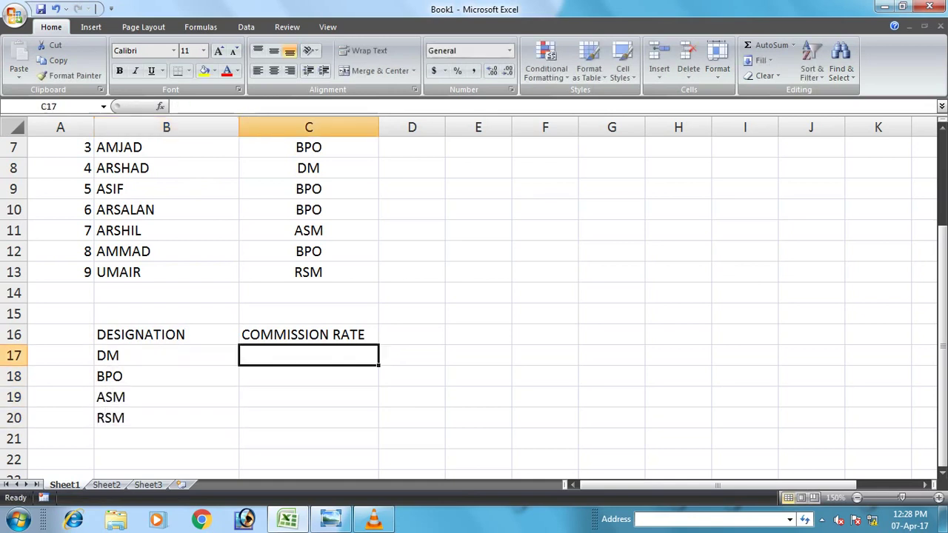
{"action": "type", "text": "1^"}
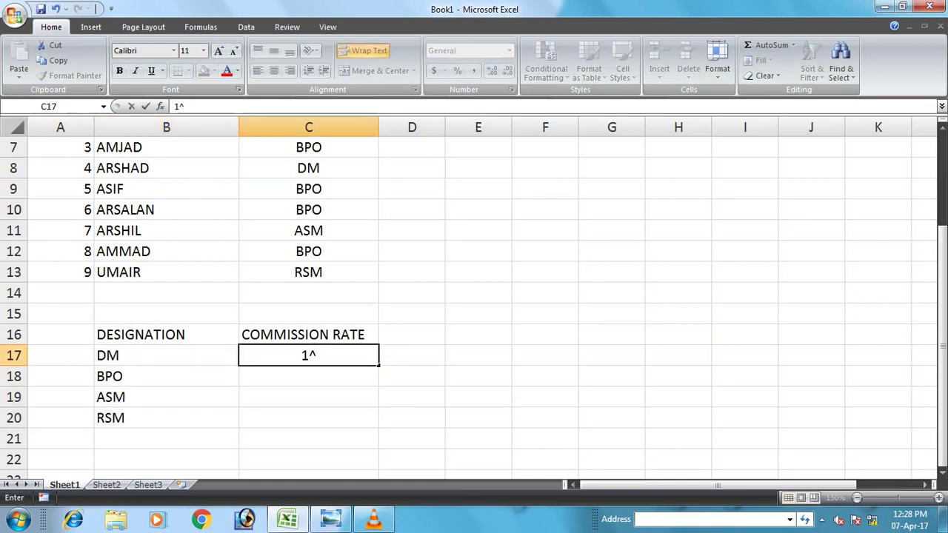
{"action": "type", "text": "%"}
{"action": "key", "text": "Return"}
{"action": "type", "text": "0.50%"}
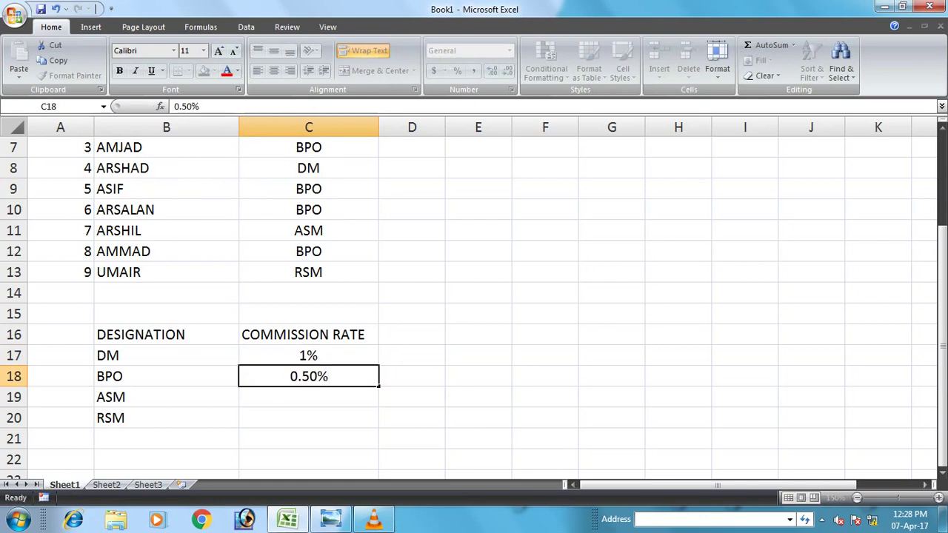
{"action": "key", "text": "Return"}
{"action": "type", "text": "0.35%"}
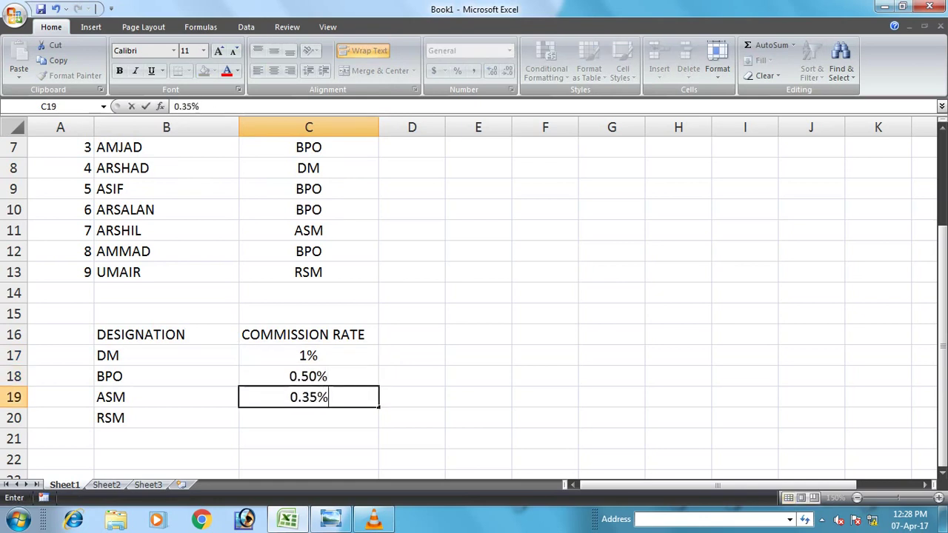
{"action": "key", "text": "Return"}
{"action": "type", "text": "0.25%"}
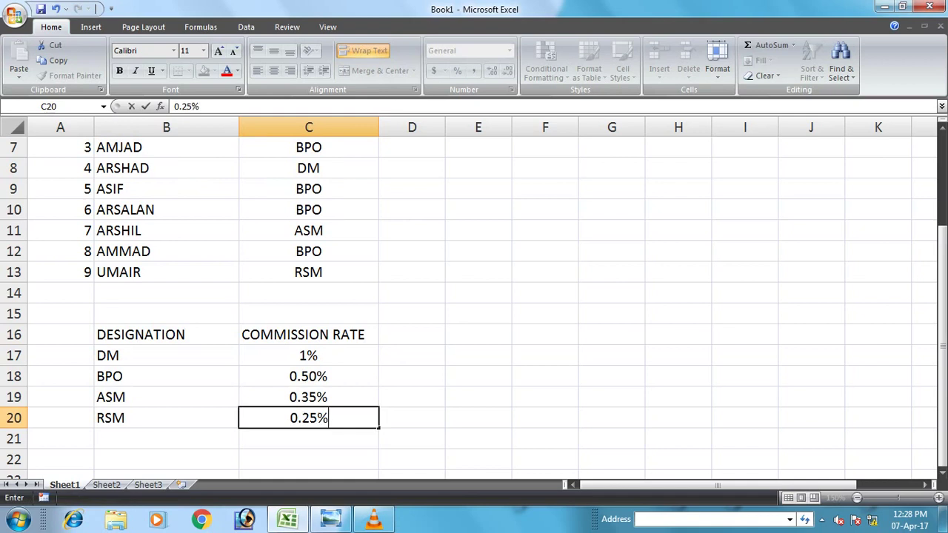
{"action": "key", "text": "Return"}
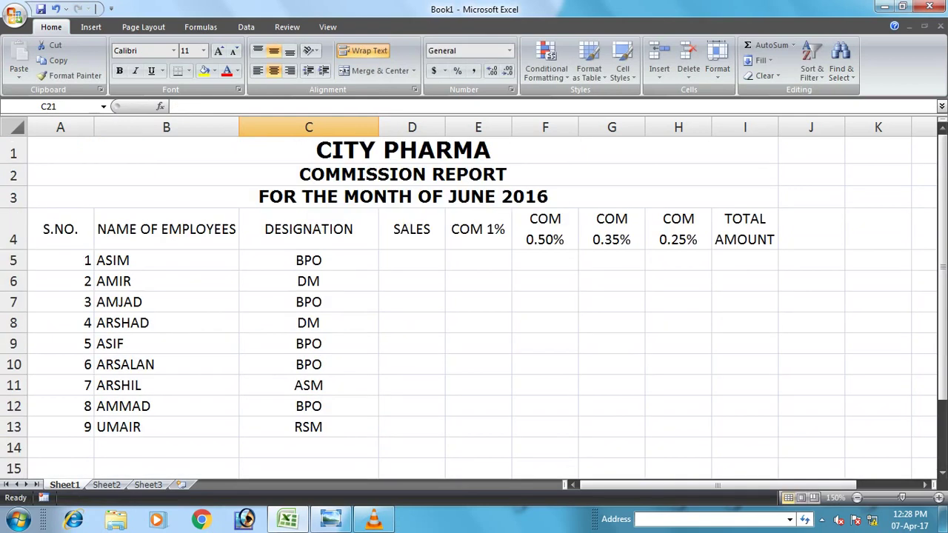
Enter the sales figures 54545, 545554 and 545445 in D5 through D7.
{"action": "left_click", "coordinate": [412, 261]}
{"action": "type", "text": "5454"}
{"action": "key", "text": "Return"}
{"action": "type", "text": "545554"}
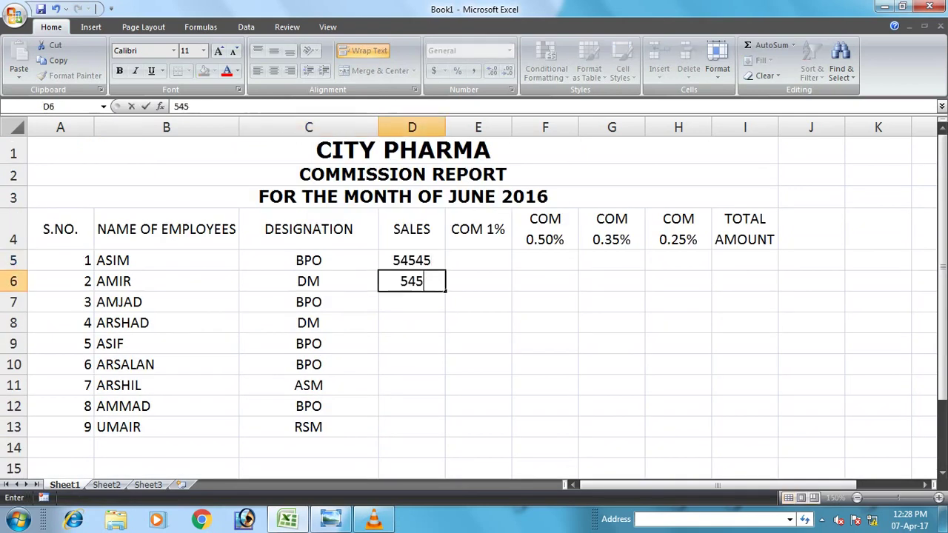
{"action": "key", "text": "Return"}
{"action": "type", "text": "545445"}
{"action": "key", "text": "Return"}
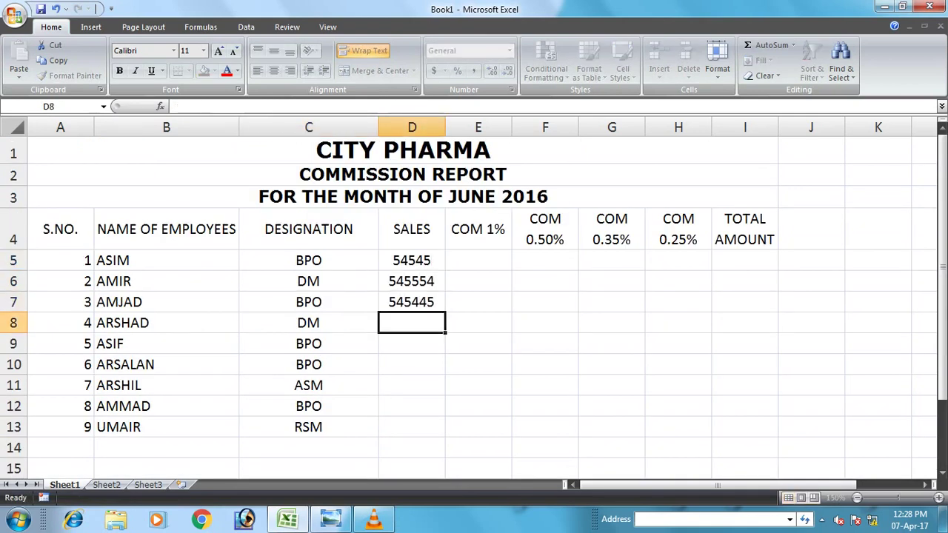
Enter sales of 5445, 54544, 4555, 455454 and 5455 in D8 through D12, and sum the sales above in D13.
{"action": "type", "text": "5445"}
{"action": "key", "text": "Return"}
{"action": "type", "text": "54544"}
{"action": "key", "text": "Return"}
{"action": "type", "text": "4555"}
{"action": "key", "text": "Return"}
{"action": "type", "text": "455454"}
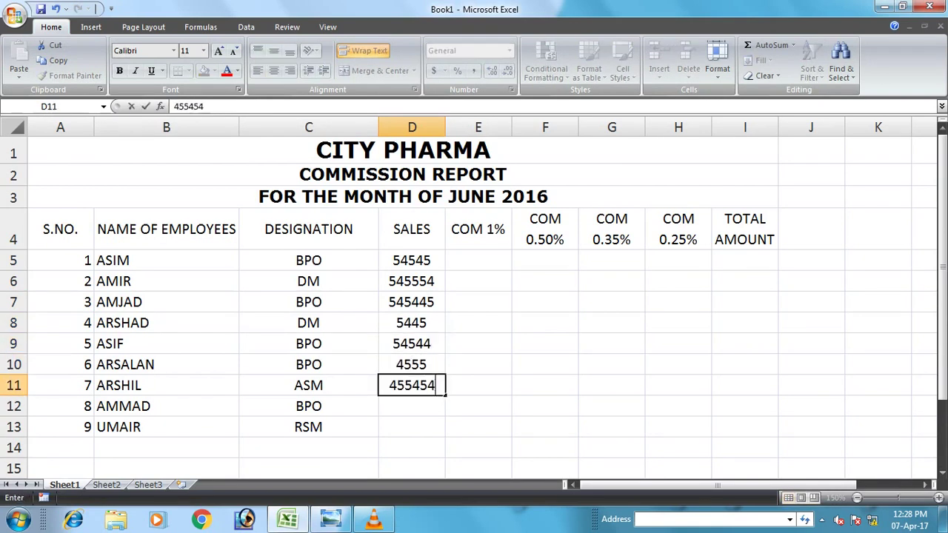
{"action": "key", "text": "Return"}
{"action": "type", "text": "5455"}
{"action": "key", "text": "Return"}
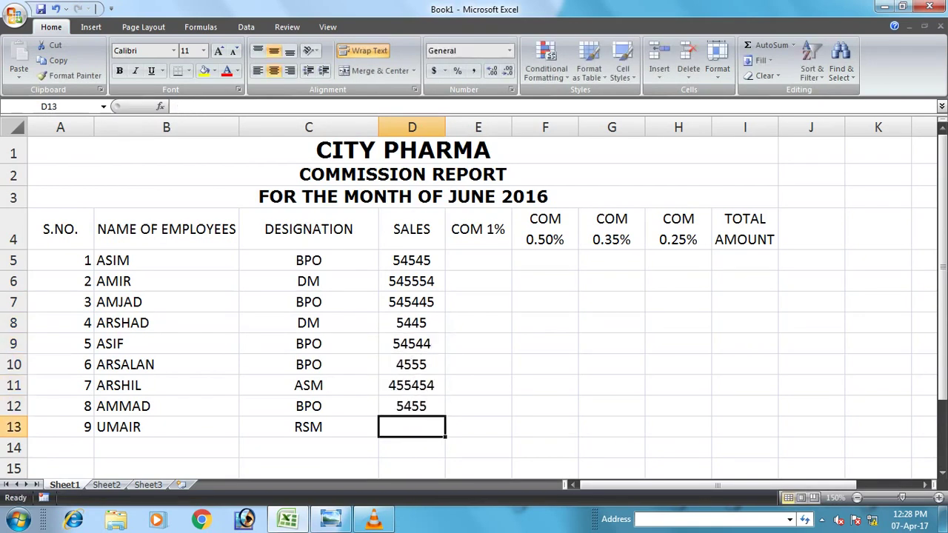
{"action": "key", "text": "alt+equal"}
{"action": "key", "text": "Return"}
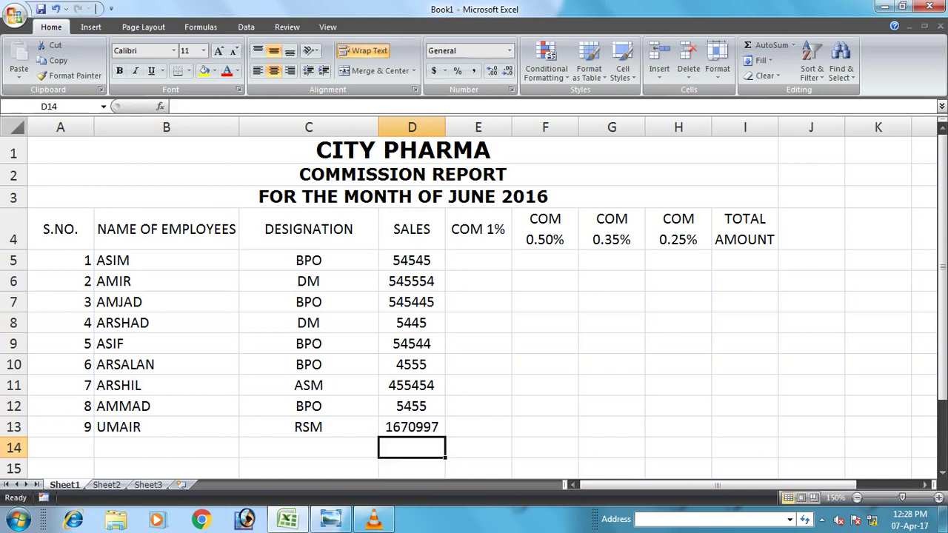
Calculate the 0.50% commission in F5 with =D5*0.50% and display it without decimals.
{"action": "left_click", "coordinate": [477, 261]}
{"action": "key", "text": "Left"}
{"action": "key", "text": "Right"}
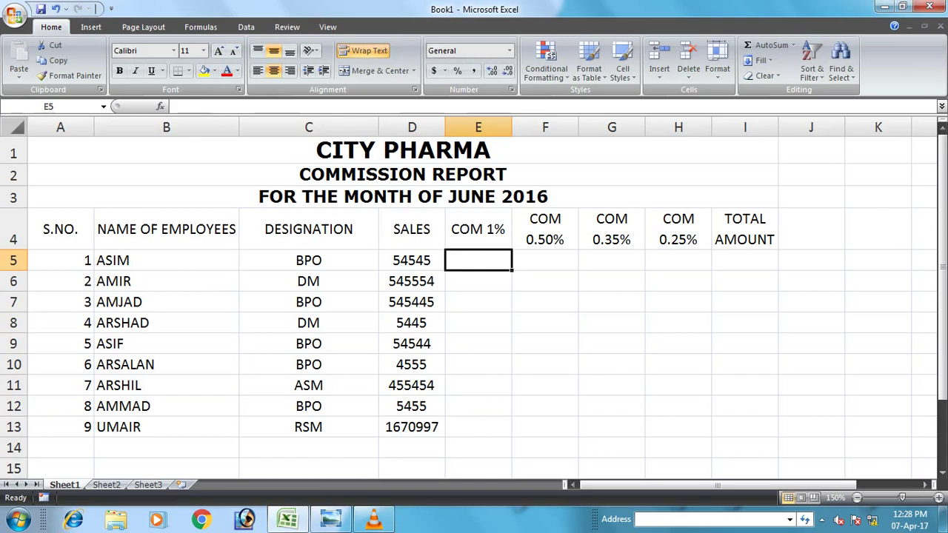
{"action": "key", "text": "Right"}
{"action": "type", "text": "="}
{"action": "key", "text": "Left"}
{"action": "key", "text": "Left"}
{"action": "type", "text": "*"}
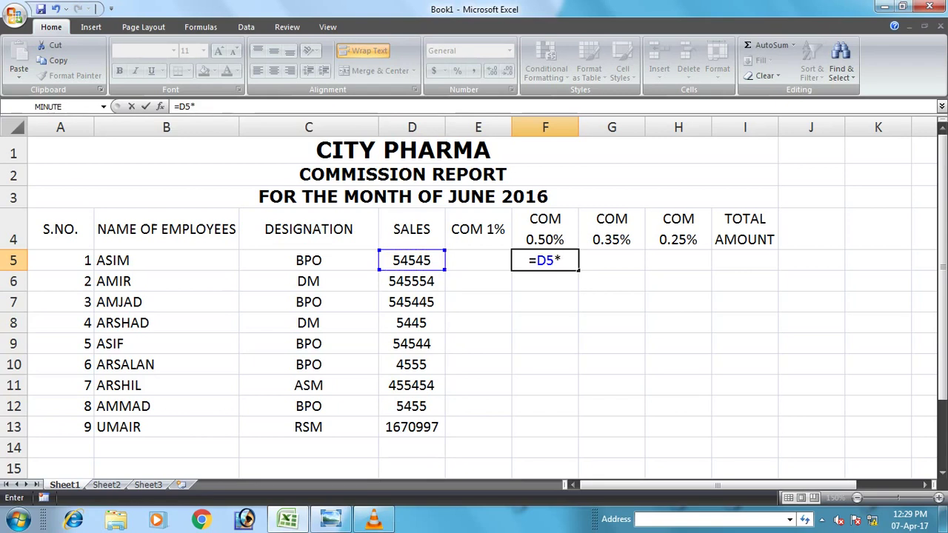
{"action": "type", "text": "0.50%"}
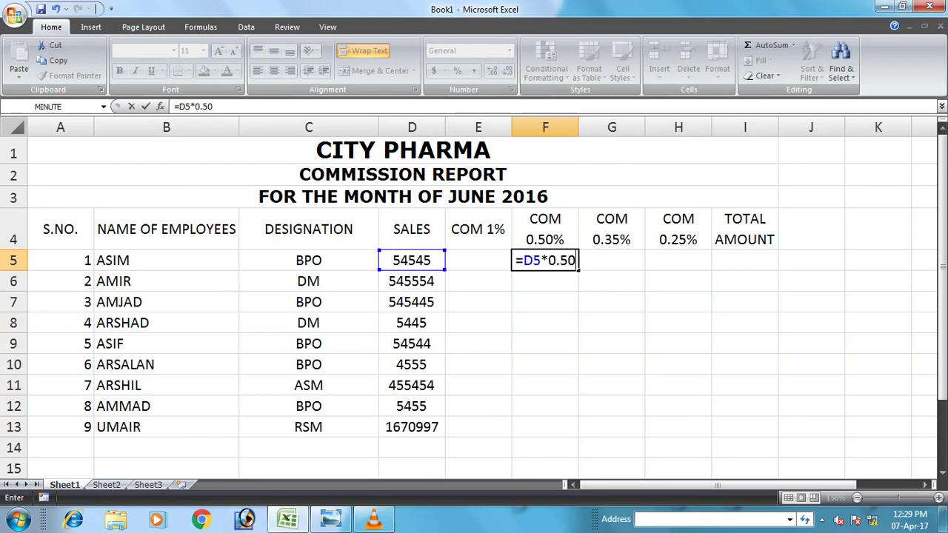
{"action": "key", "text": "ctrl+Return"}
{"action": "left_click", "coordinate": [507, 72]}
{"action": "left_click", "coordinate": [508, 71]}
{"action": "left_click", "coordinate": [507, 71]}
Copy the 0.50% commission formula from F5 down through F13.
{"action": "key", "text": "ctrl+c"}
{"action": "key", "text": "Down"}
{"action": "key", "text": "shift+Down"}
{"action": "key", "text": "shift+Down"}
{"action": "key", "text": "shift+Down"}
{"action": "key", "text": "shift+Down"}
{"action": "key", "text": "shift+Down"}
{"action": "key", "text": "shift+Down"}
{"action": "key", "text": "shift+Down"}
{"action": "key", "text": "ctrl+v"}
Clear the 0.50% commission for the non-BPO employees in F6, F8, F11 and F13.
{"action": "key", "text": "Up"}
{"action": "key", "text": "Down"}
{"action": "key", "text": "Delete"}
{"action": "key", "text": "Down"}
{"action": "key", "text": "Down"}
{"action": "key", "text": "Delete"}
{"action": "key", "text": "Down"}
{"action": "key", "text": "Down"}
{"action": "key", "text": "Down"}
{"action": "key", "text": "Delete"}
{"action": "key", "text": "Down"}
{"action": "key", "text": "Down"}
{"action": "key", "text": "Delete"}
Calculate the 1% commission in E5 with =D5*1% and display it without decimals.
{"action": "key", "text": "Up"}
{"action": "key", "text": "Up"}
{"action": "key", "text": "Up"}
{"action": "key", "text": "Up"}
{"action": "key", "text": "Up"}
{"action": "key", "text": "Up"}
{"action": "key", "text": "Up"}
{"action": "key", "text": "Up"}
{"action": "key", "text": "Left"}
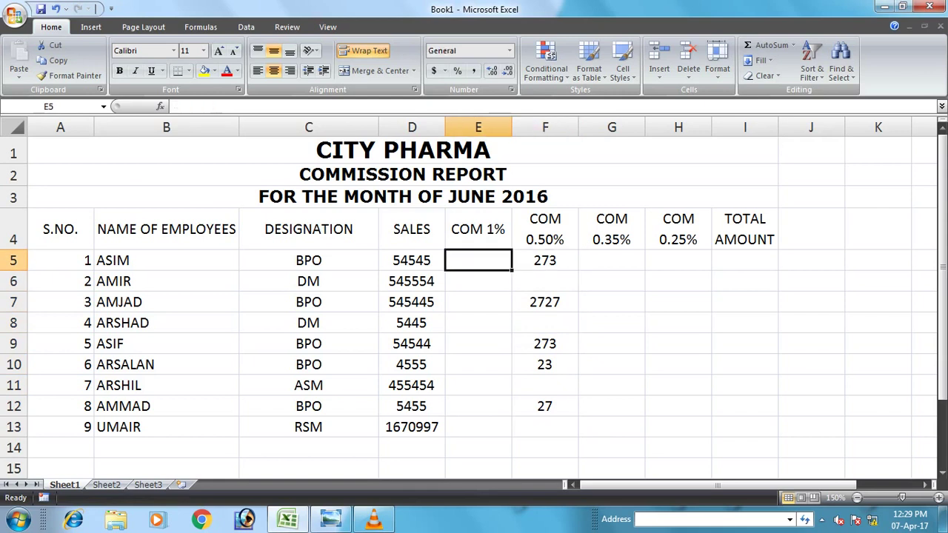
{"action": "type", "text": "="}
{"action": "key", "text": "Left"}
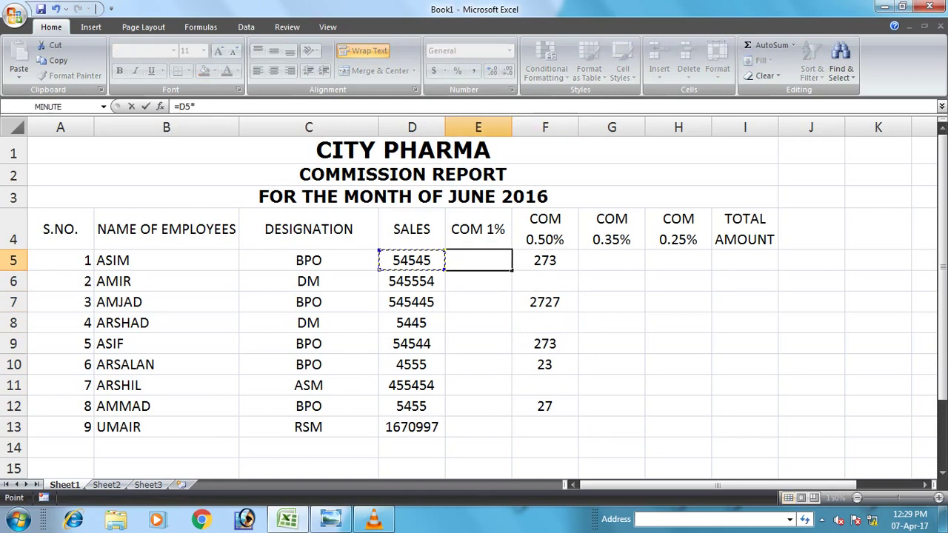
{"action": "type", "text": "*1%"}
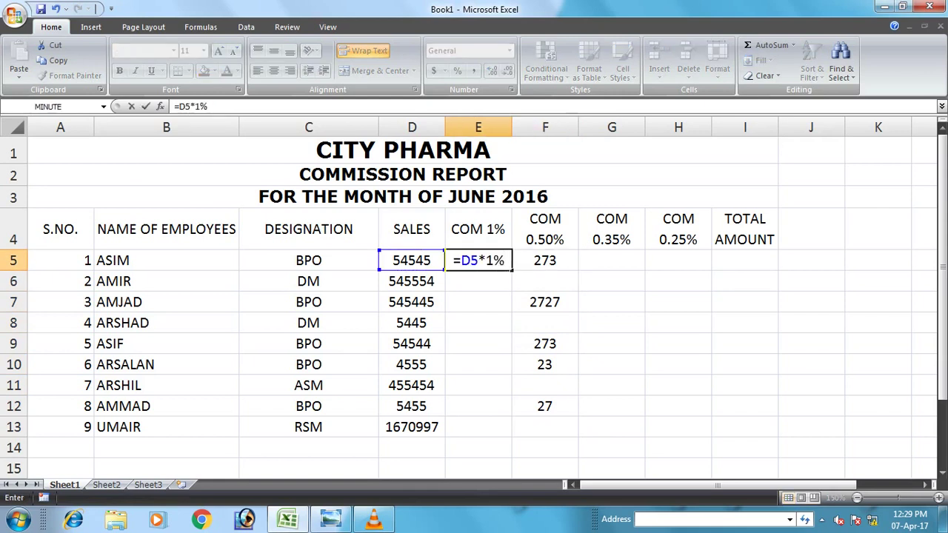
{"action": "key", "text": "Return"}
{"action": "key", "text": "Up"}
{"action": "left_click", "coordinate": [508, 71]}
{"action": "left_click", "coordinate": [508, 71]}
Copy the 1% commission formula from E5 down through E13.
{"action": "key", "text": "ctrl+c"}
{"action": "key", "text": "Down"}
{"action": "key", "text": "shift+Down"}
{"action": "key", "text": "shift+Down"}
{"action": "key", "text": "shift+Down"}
{"action": "key", "text": "shift+Down"}
{"action": "key", "text": "shift+Down"}
{"action": "key", "text": "shift+Down"}
{"action": "key", "text": "shift+Down"}
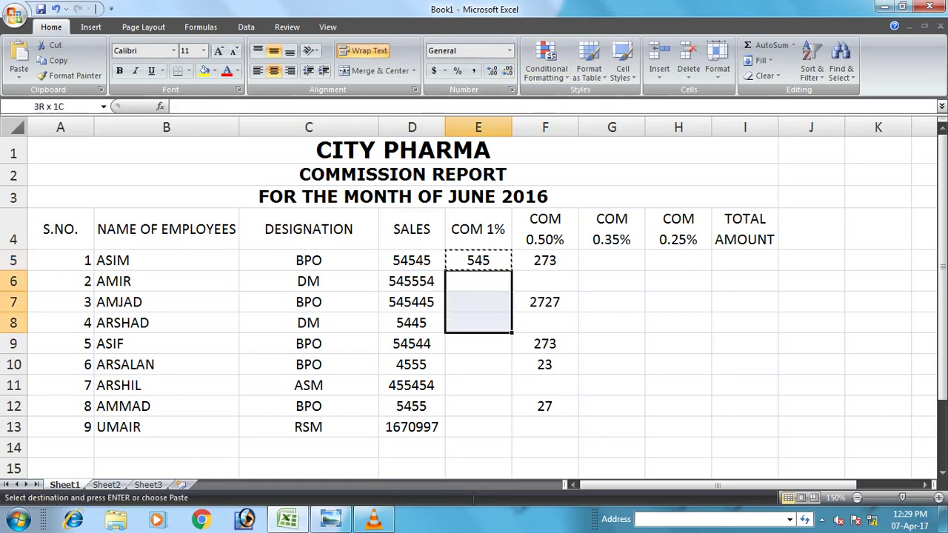
{"action": "key", "text": "ctrl+v"}
Clear the 1% commission for all non-DM employees in E5, E7 and E9 through E13.
{"action": "key", "text": "Up"}
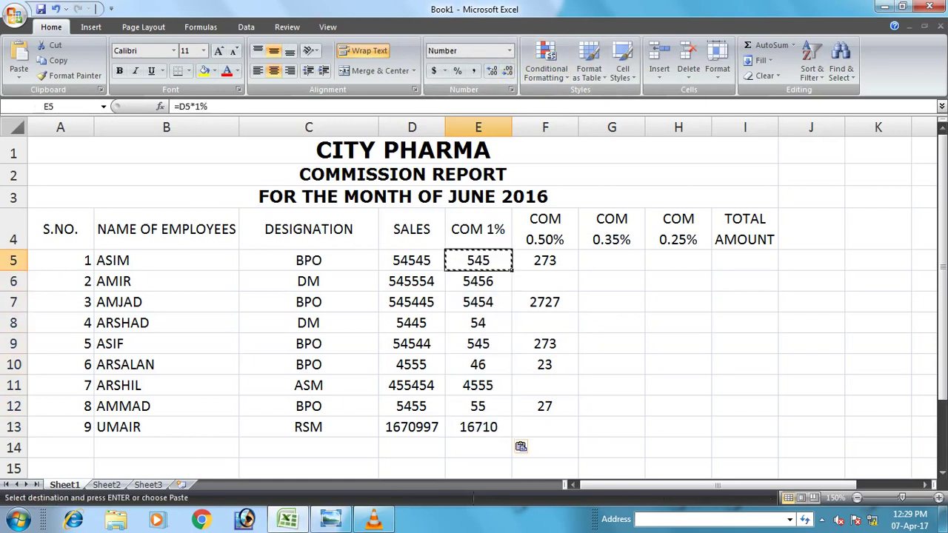
{"action": "key", "text": "Delete"}
{"action": "key", "text": "Down"}
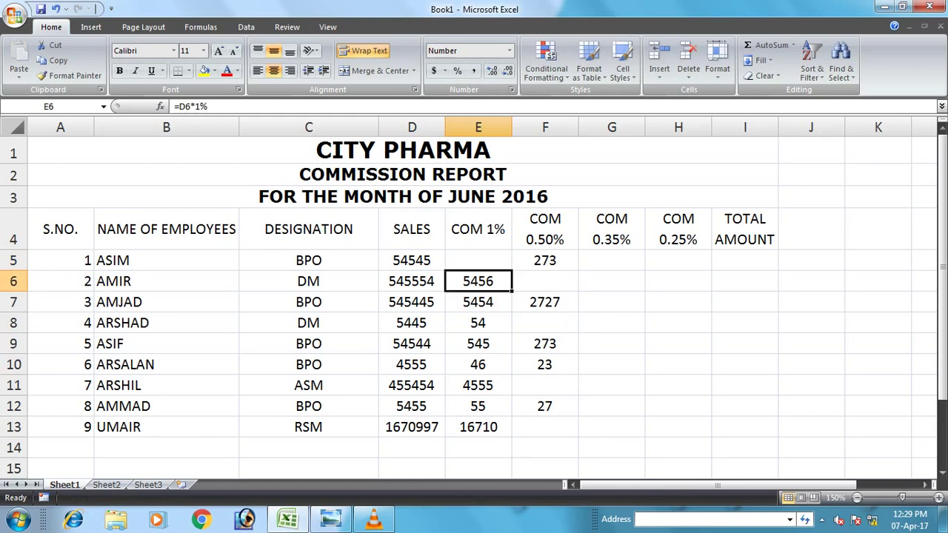
{"action": "key", "text": "Down"}
{"action": "key", "text": "Down"}
{"action": "key", "text": "Down"}
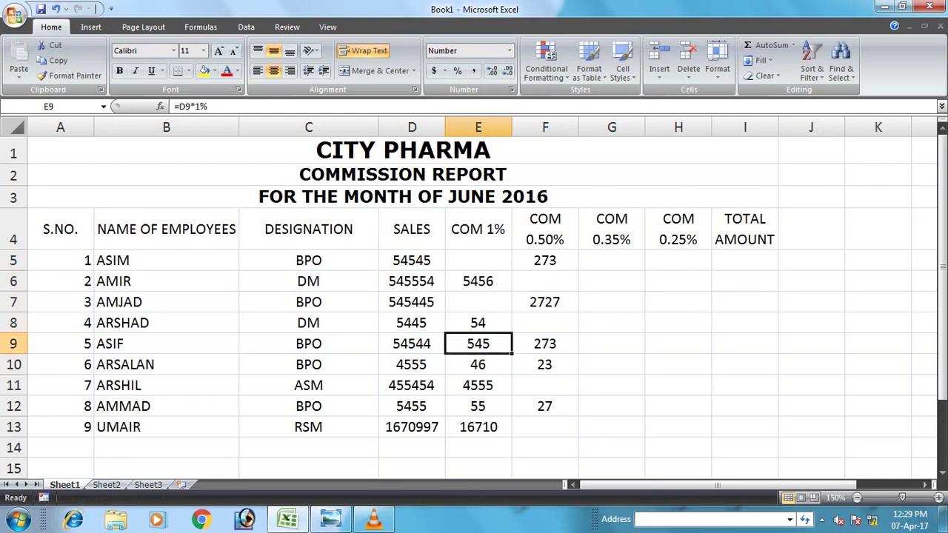
{"action": "key", "text": "Delete"}
{"action": "key", "text": "Down"}
{"action": "key", "text": "Down"}
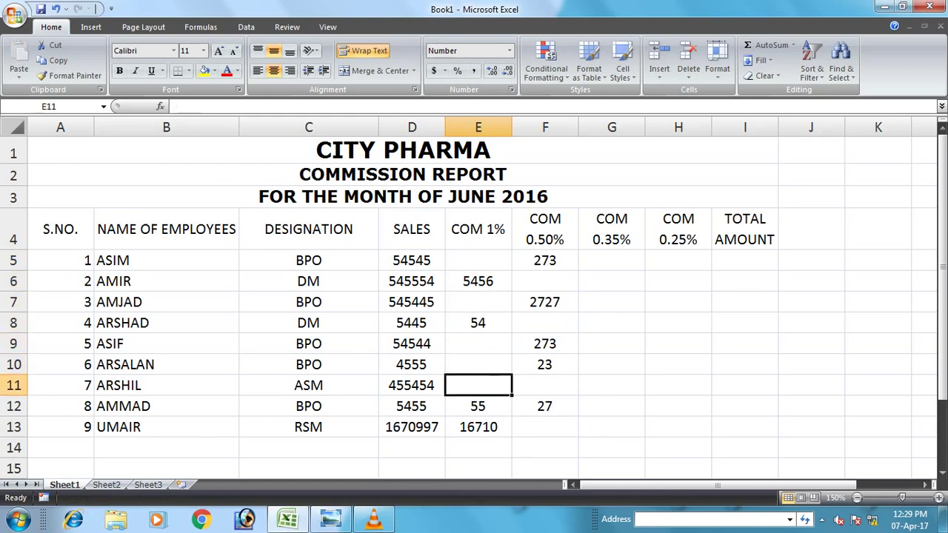
{"action": "key", "text": "Down"}
{"action": "key", "text": "Delete"}
{"action": "key", "text": "Down"}
{"action": "key", "text": "Delete"}
Calculate the 0.35% commission in G5 with =D5*0.35%.
{"action": "key", "text": "Up"}
{"action": "key", "text": "Up"}
{"action": "key", "text": "Up"}
{"action": "key", "text": "Up"}
{"action": "key", "text": "Up"}
{"action": "key", "text": "Up"}
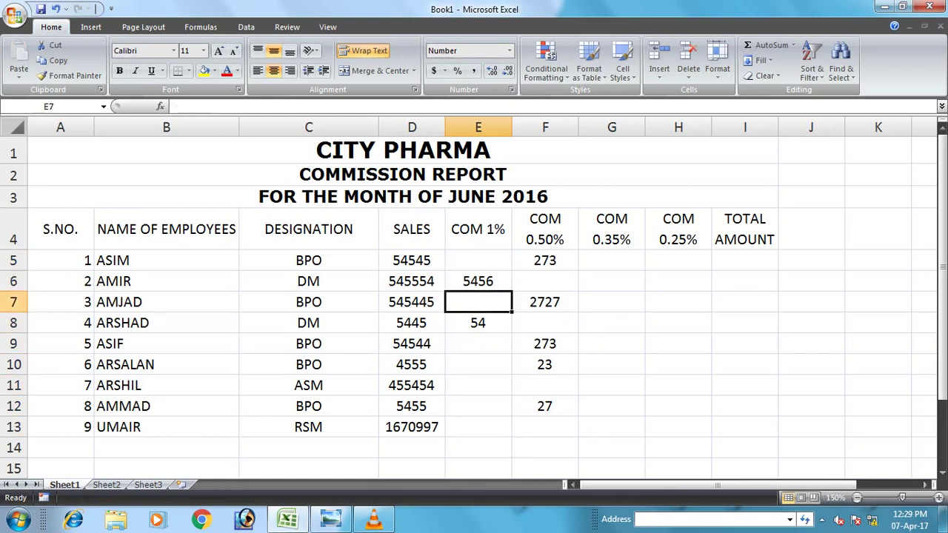
{"action": "key", "text": "Up"}
{"action": "key", "text": "Up"}
{"action": "key", "text": "Right"}
{"action": "key", "text": "Right"}
{"action": "type", "text": "="}
{"action": "key", "text": "Left"}
{"action": "key", "text": "Left"}
{"action": "key", "text": "Left"}
{"action": "type", "text": "*0.35%"}
{"action": "key", "text": "ctrl+Return"}
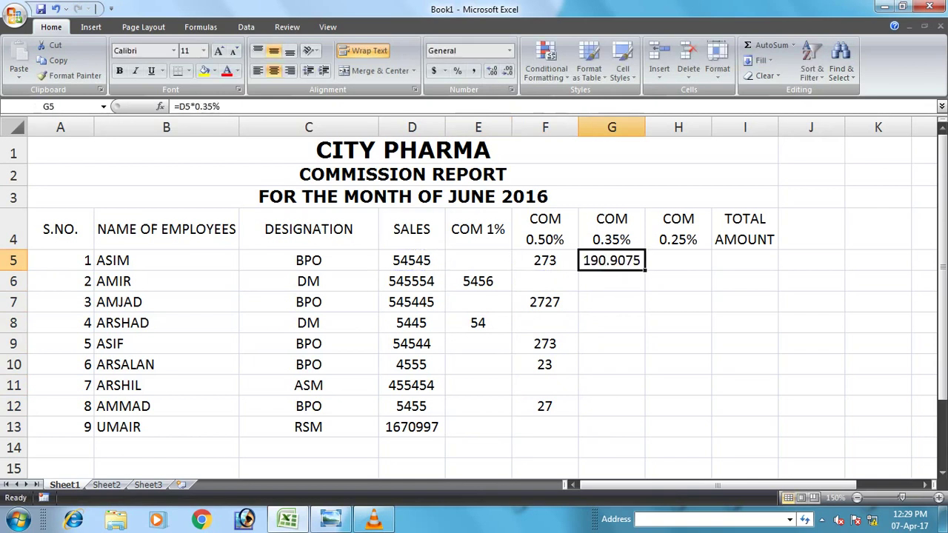
Display the 0.35% commission in G5 without decimals.
{"action": "left_click", "coordinate": [508, 71]}
{"action": "left_click", "coordinate": [508, 71]}
{"action": "left_click", "coordinate": [508, 71]}
{"action": "left_click", "coordinate": [508, 71]}
Copy the 0.35% commission formula from G5 down through G13.
{"action": "key", "text": "ctrl+c"}
{"action": "key", "text": "Down"}
{"action": "key", "text": "shift+Down"}
{"action": "key", "text": "shift+Down"}
{"action": "key", "text": "shift+Down"}
{"action": "key", "text": "shift+Down"}
{"action": "key", "text": "shift+Down"}
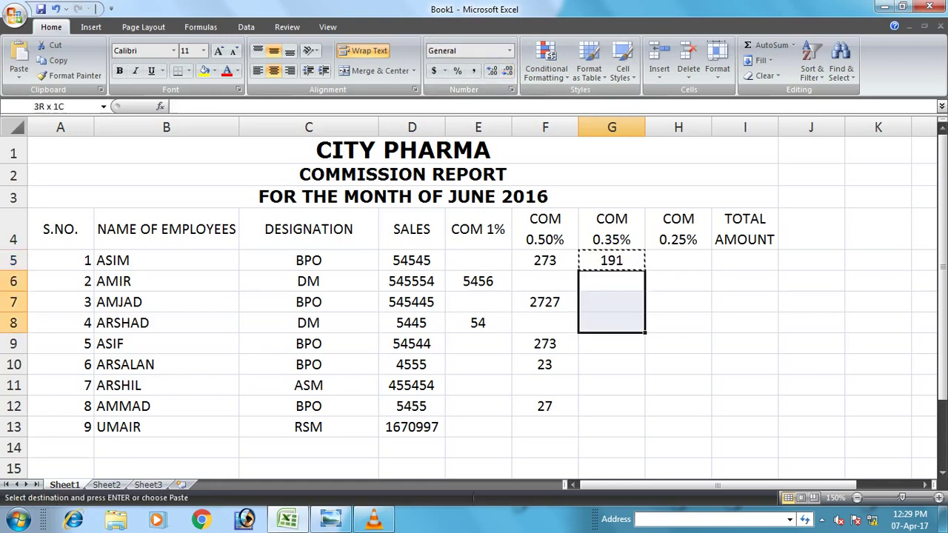
{"action": "key", "text": "shift+Down"}
{"action": "key", "text": "shift+Down"}
{"action": "key", "text": "ctrl+v"}
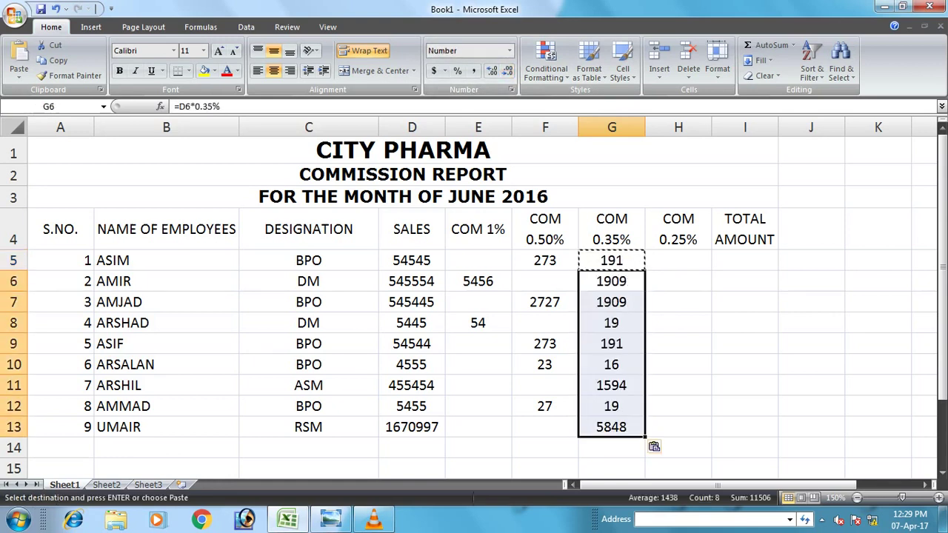
Clear the 0.35% commission for all non-ASM employees in G5 through G10, G12 and G13.
{"action": "key", "text": "Up"}
{"action": "key", "text": "Delete"}
{"action": "key", "text": "Down"}
{"action": "key", "text": "Delete"}
{"action": "key", "text": "Down"}
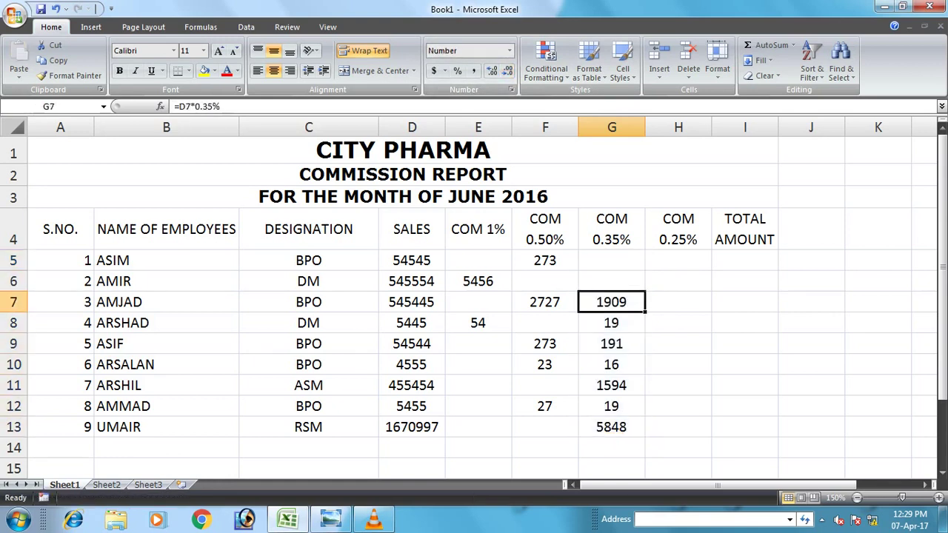
{"action": "key", "text": "Delete"}
{"action": "key", "text": "shift+Down"}
{"action": "key", "text": "shift+Down"}
{"action": "key", "text": "shift+Down"}
{"action": "key", "text": "Delete"}
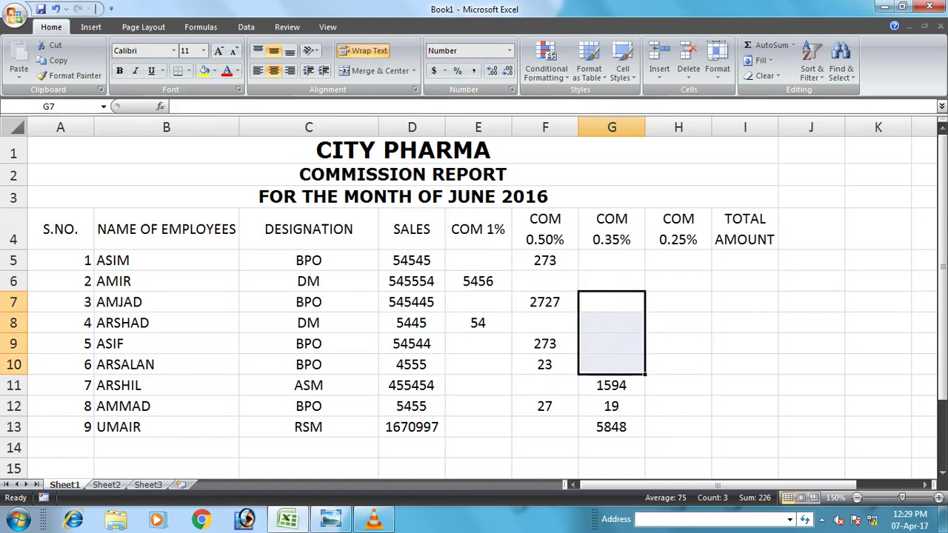
{"action": "key", "text": "Down"}
{"action": "key", "text": "Down"}
{"action": "key", "text": "Down"}
{"action": "key", "text": "Down"}
{"action": "key", "text": "Down"}
{"action": "key", "text": "shift+Down"}
{"action": "key", "text": "Delete"}
Calculate the 0.25% commission in H5 with =D5*0.25%.
{"action": "key", "text": "Up"}
{"action": "key", "text": "Up"}
{"action": "key", "text": "Up"}
{"action": "key", "text": "Up"}
{"action": "key", "text": "Up"}
{"action": "key", "text": "Up"}
{"action": "key", "text": "Up"}
{"action": "key", "text": "Right"}
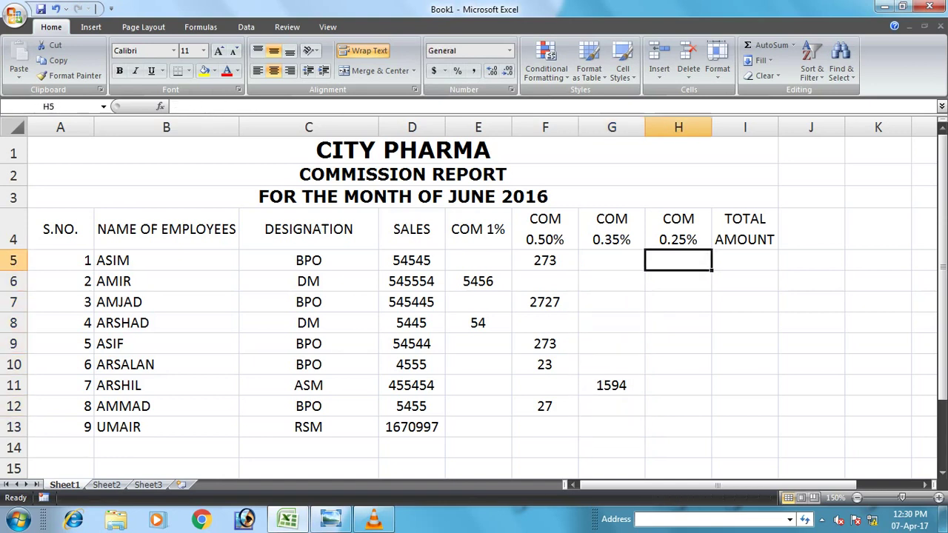
{"action": "type", "text": "="}
{"action": "key", "text": "Left"}
{"action": "key", "text": "Left"}
{"action": "key", "text": "Left"}
{"action": "key", "text": "Left"}
{"action": "type", "text": "*0.25%"}
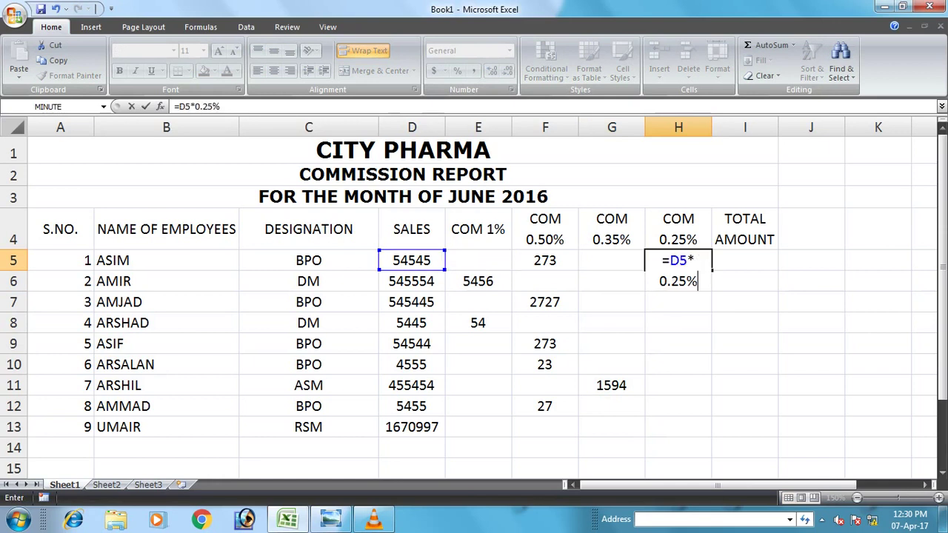
{"action": "key", "text": "ctrl+Return"}
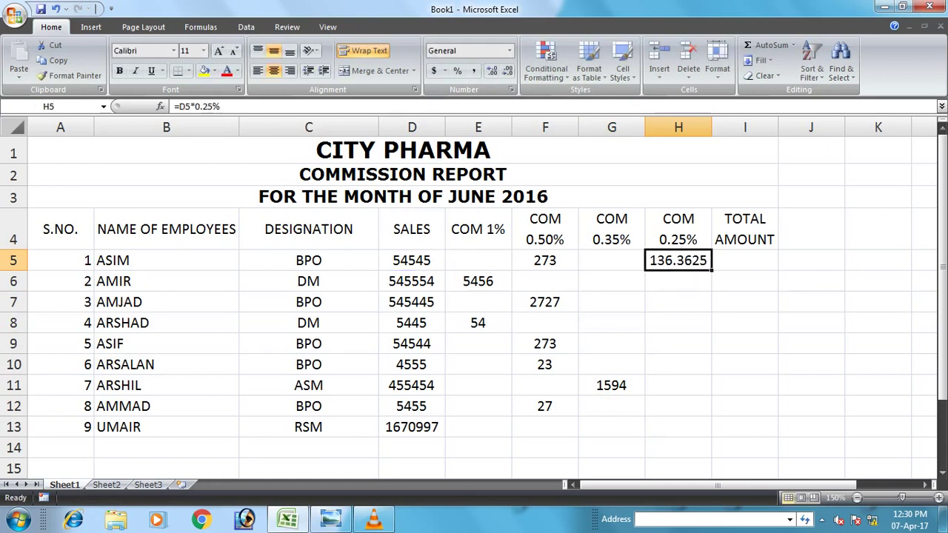
Display the 0.25% commission in H5 without decimals.
{"action": "left_click", "coordinate": [507, 71]}
{"action": "left_click", "coordinate": [507, 70]}
{"action": "left_click", "coordinate": [507, 71]}
{"action": "left_click", "coordinate": [507, 71]}
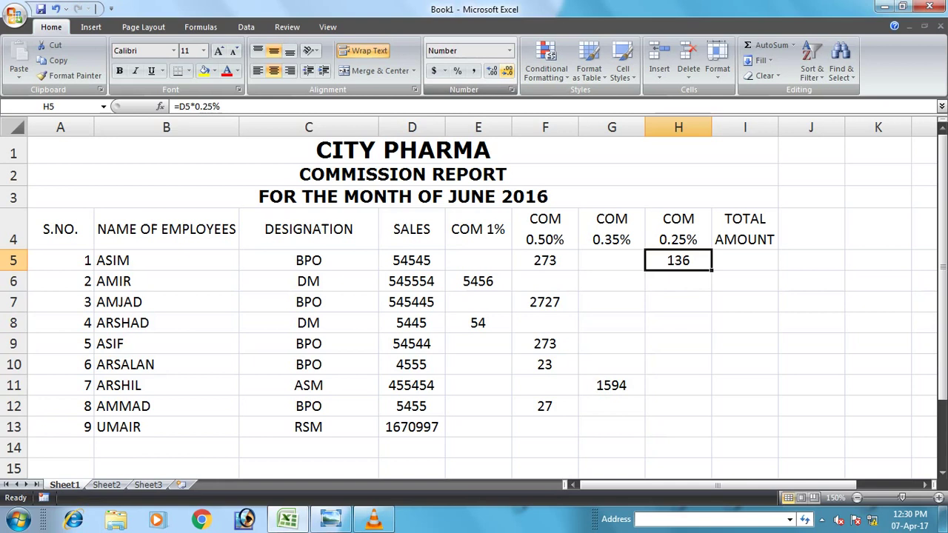
Copy the 0.25% commission formula from H5 down through H13.
{"action": "key", "text": "ctrl+c"}
{"action": "key", "text": "Down"}
{"action": "key", "text": "shift+Down"}
{"action": "key", "text": "shift+Down"}
{"action": "key", "text": "shift+Down"}
{"action": "key", "text": "shift+Down"}
{"action": "key", "text": "shift+Down"}
{"action": "key", "text": "shift+Down"}
{"action": "key", "text": "shift+Down"}
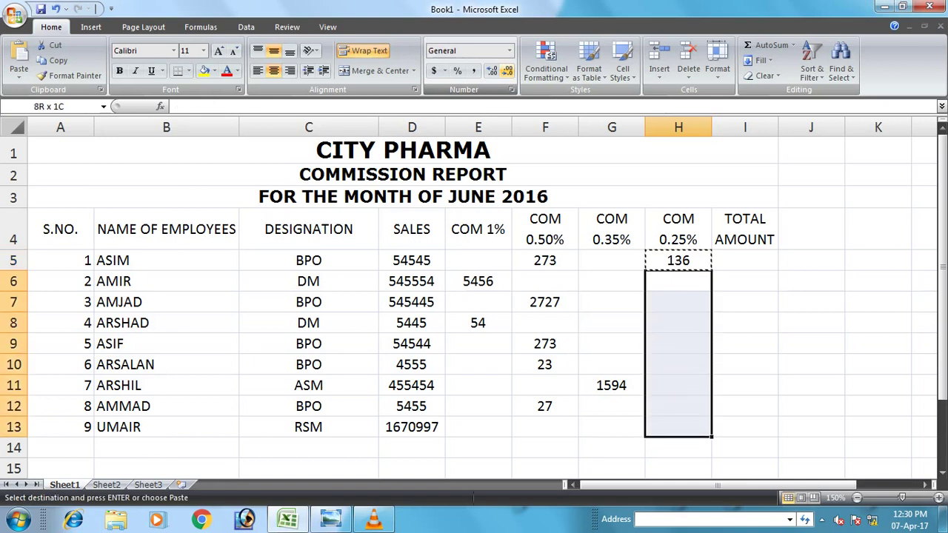
{"action": "key", "text": "ctrl+v"}
Clear the 0.25% commission for all non-RSM employees in H5 through H12.
{"action": "left_click_drag", "start_coordinate": [678, 260], "coordinate": [679, 385]}
{"action": "key", "text": "shift+Down"}
{"action": "key", "text": "Delete"}
Fill the blank 1% commission cells E5, E7 and E9 through E13 with 0.
{"action": "key", "text": "Up"}
{"action": "key", "text": "Right"}
{"action": "key", "text": "Down"}
{"action": "key", "text": "Left"}
{"action": "key", "text": "Left"}
{"action": "key", "text": "Left"}
{"action": "key", "text": "Left"}
{"action": "type", "text": "0"}
{"action": "key", "text": "Return"}
{"action": "key", "text": "Return"}
{"action": "type", "text": "0"}
{"action": "key", "text": "Return"}
{"action": "key", "text": "Return"}
{"action": "type", "text": "0"}
{"action": "key", "text": "Return"}
{"action": "type", "text": "0"}
{"action": "key", "text": "Return"}
{"action": "type", "text": "0"}
{"action": "key", "text": "Return"}
{"action": "type", "text": "0"}
{"action": "key", "text": "Return"}
{"action": "type", "text": "0"}
{"action": "key", "text": "Return"}
Fill the blank 0.50% commission cells F6, F8, F11 and F13 with 0.
{"action": "key", "text": "Up"}
{"action": "key", "text": "Up"}
{"action": "key", "text": "Up"}
{"action": "key", "text": "Up"}
{"action": "key", "text": "Up"}
{"action": "key", "text": "Up"}
{"action": "key", "text": "Up"}
{"action": "key", "text": "Up"}
{"action": "key", "text": "Right"}
{"action": "type", "text": "0"}
{"action": "key", "text": "Return"}
{"action": "key", "text": "Return"}
{"action": "type", "text": "0"}
{"action": "key", "text": "Return"}
{"action": "key", "text": "Return"}
{"action": "key", "text": "Return"}
{"action": "type", "text": "0"}
{"action": "key", "text": "Return"}
{"action": "key", "text": "Return"}
{"action": "type", "text": "0"}
{"action": "key", "text": "Return"}
Fill the blank 0.35% commission cells G5 through G10, G12 and G13 with 0.
{"action": "key", "text": "Up"}
{"action": "key", "text": "Up"}
{"action": "key", "text": "Up"}
{"action": "key", "text": "Up"}
{"action": "key", "text": "Up"}
{"action": "key", "text": "Up"}
{"action": "key", "text": "Up"}
{"action": "key", "text": "Up"}
{"action": "key", "text": "Up"}
{"action": "key", "text": "Right"}
{"action": "type", "text": "0"}
{"action": "key", "text": "Return"}
{"action": "type", "text": "0"}
{"action": "key", "text": "Return"}
{"action": "type", "text": "0"}
{"action": "key", "text": "Return"}
{"action": "type", "text": "0"}
{"action": "key", "text": "Return"}
{"action": "type", "text": "0"}
{"action": "key", "text": "Return"}
{"action": "type", "text": "0"}
{"action": "key", "text": "Return"}
{"action": "key", "text": "Return"}
{"action": "type", "text": "0"}
{"action": "key", "text": "Return"}
{"action": "type", "text": "0"}
{"action": "key", "text": "Return"}
Fill the blank 0.25% commission cells H5 through H12 with 0.
{"action": "key", "text": "Up"}
{"action": "key", "text": "Up"}
{"action": "key", "text": "Up"}
{"action": "key", "text": "Up"}
{"action": "key", "text": "Up"}
{"action": "key", "text": "Up"}
{"action": "key", "text": "Up"}
{"action": "key", "text": "Up"}
{"action": "key", "text": "Up"}
{"action": "key", "text": "Right"}
{"action": "type", "text": "0 0 0 0 0 0 0"}
{"action": "key", "text": "Return"}
{"action": "type", "text": "0"}
{"action": "key", "text": "Return"}
Apply the comma number style without decimals to the commission and total cells E5:I13.
{"action": "left_click_drag", "start_coordinate": [478, 260], "coordinate": [744, 427]}
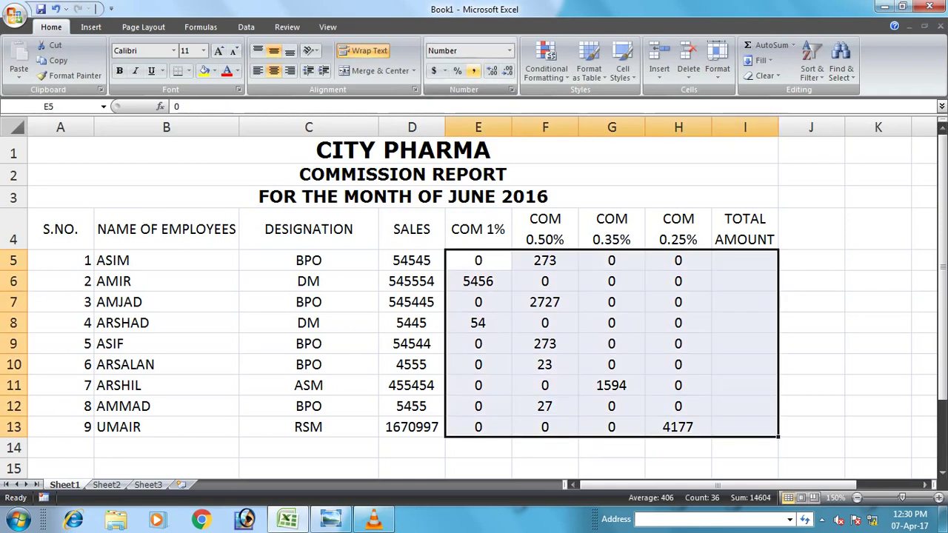
{"action": "left_click", "coordinate": [474, 71]}
{"action": "left_click", "coordinate": [508, 70]}
{"action": "left_click", "coordinate": [508, 70]}
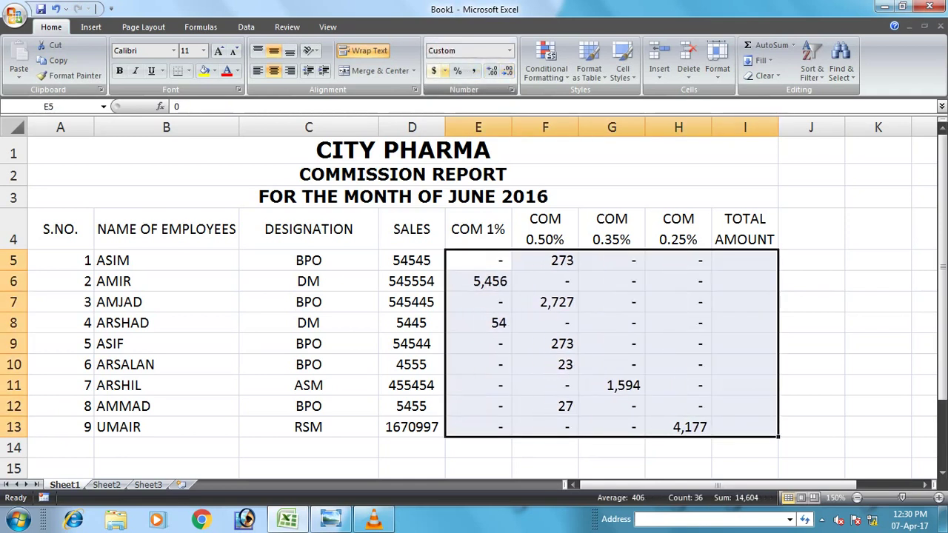
Enter the formula =SUM(E5:H5) in I5 to total the first employee's commissions.
{"action": "left_click", "coordinate": [745, 260]}
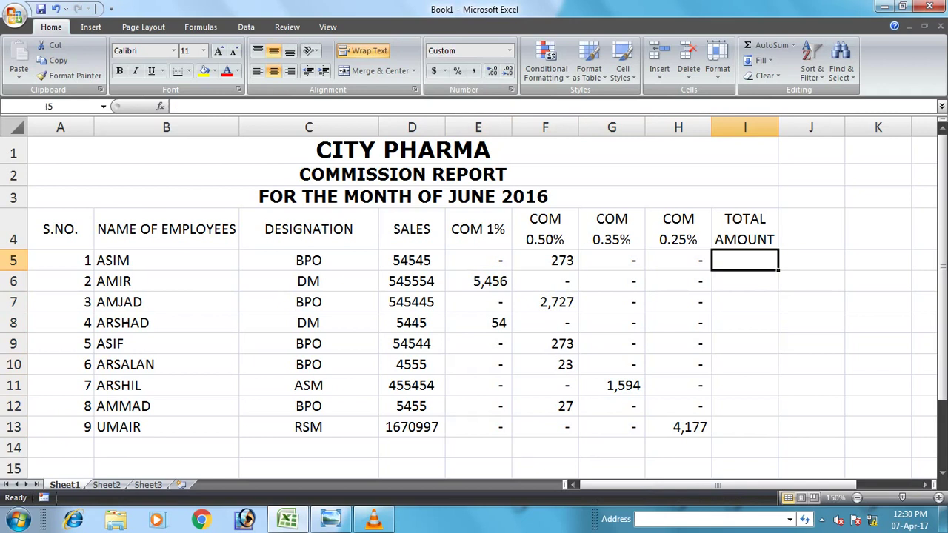
{"action": "type", "text": "=SUM("}
{"action": "key", "text": "Left"}
{"action": "key", "text": "Left"}
{"action": "key", "text": "Left"}
{"action": "key", "text": "Left"}
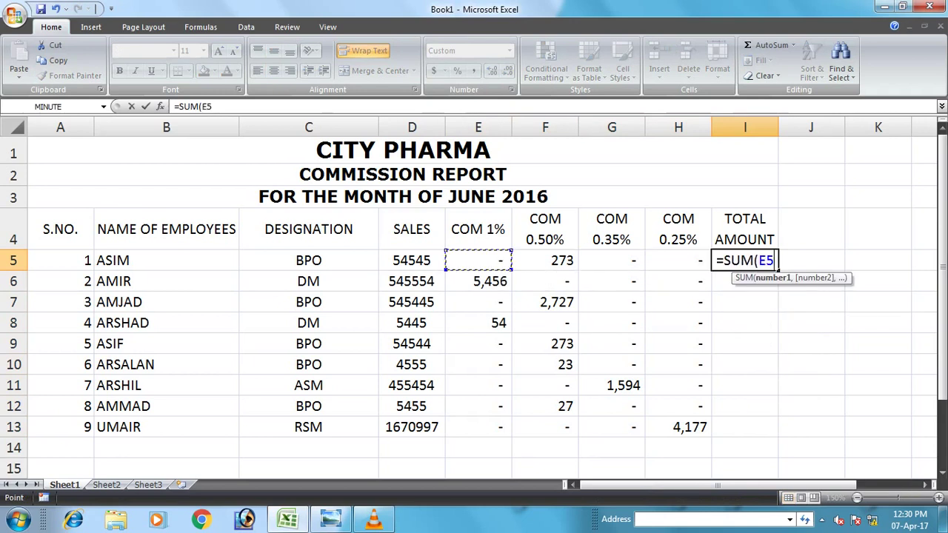
{"action": "key", "text": "shift+Right"}
{"action": "key", "text": "shift+Right"}
{"action": "key", "text": "shift+Right"}
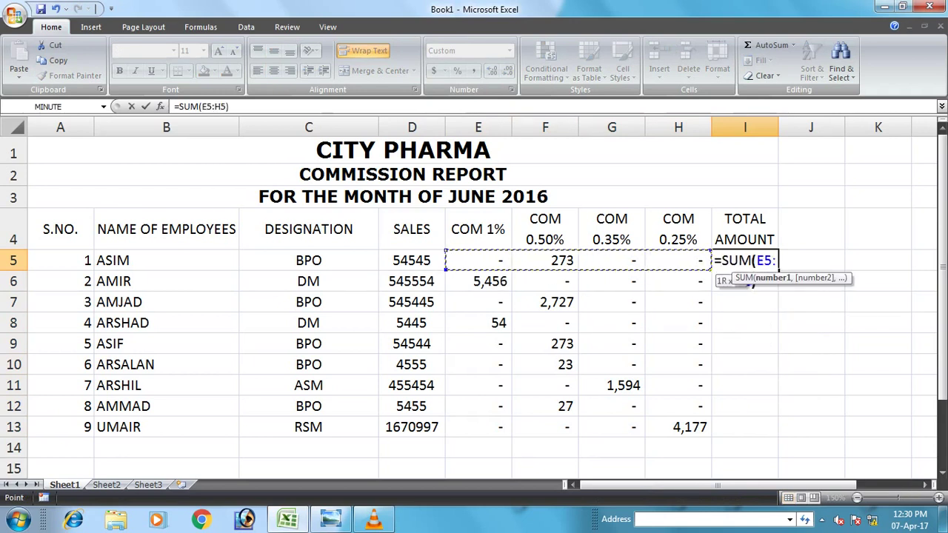
{"action": "key", "text": "Return"}
Copy the total formula from I5 to I6:I13 and make those totals bold.
{"action": "key", "text": "Up"}
{"action": "key", "text": "ctrl+c"}
{"action": "key", "text": "Down"}
{"action": "key", "text": "shift+Down"}
{"action": "key", "text": "shift+Down"}
{"action": "key", "text": "shift+Down"}
{"action": "key", "text": "shift+Down"}
{"action": "key", "text": "shift+Down"}
{"action": "key", "text": "shift+Down"}
{"action": "key", "text": "shift+Down"}
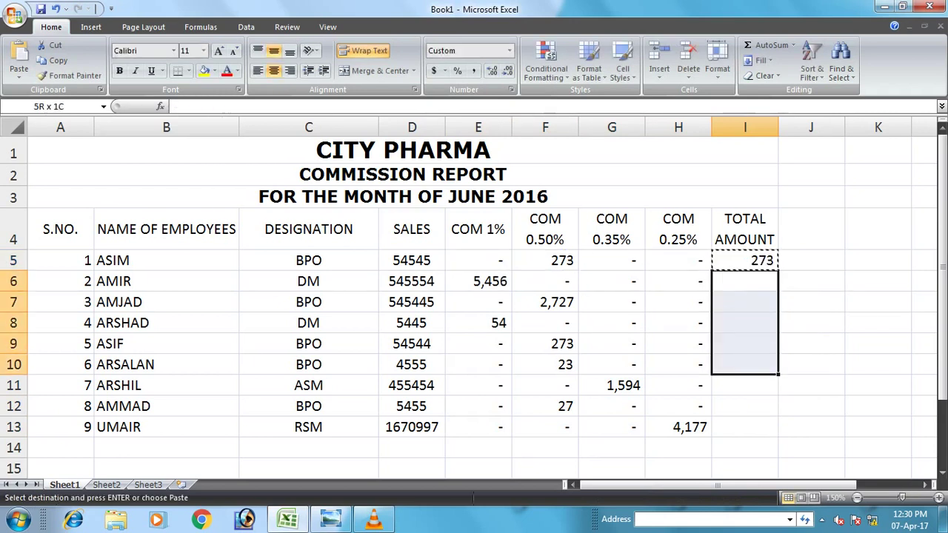
{"action": "key", "text": "ctrl+v"}
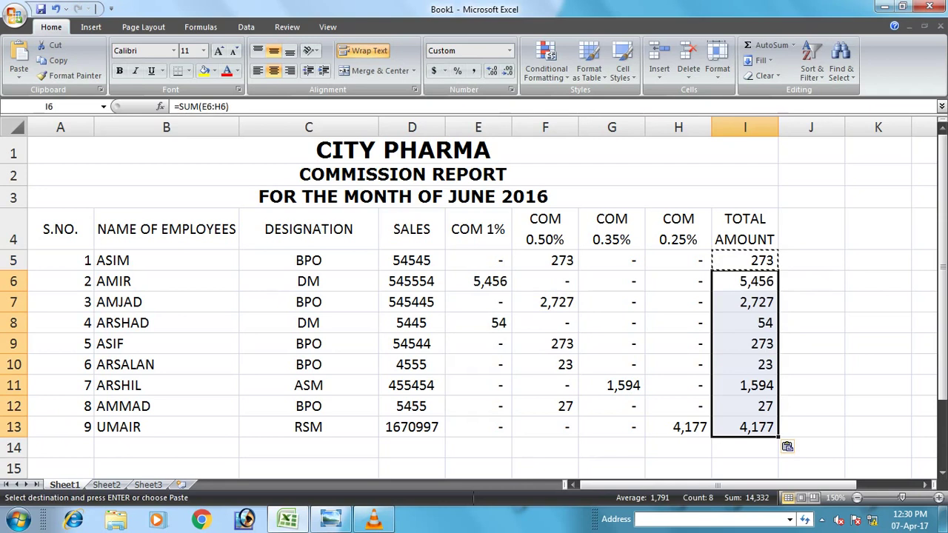
{"action": "left_click", "coordinate": [119, 70]}
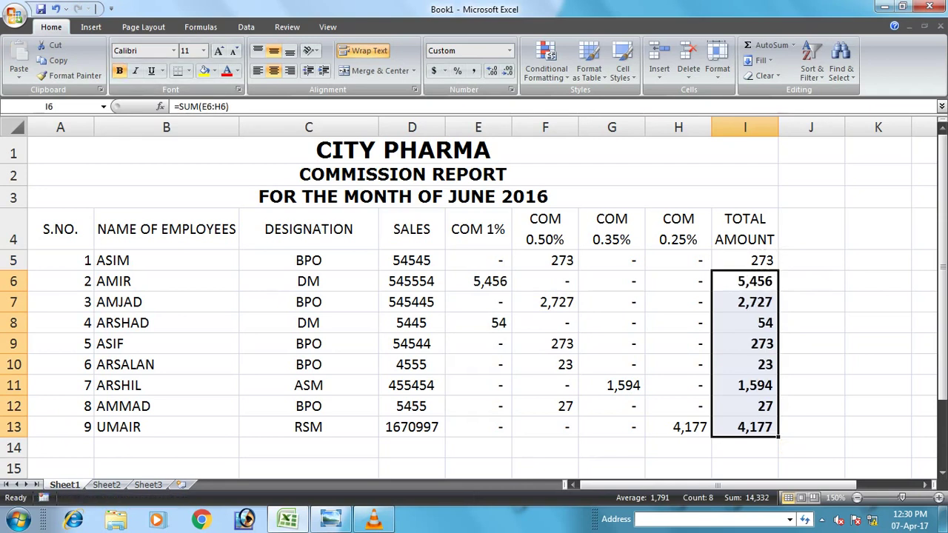
{"action": "left_click", "coordinate": [612, 427]}
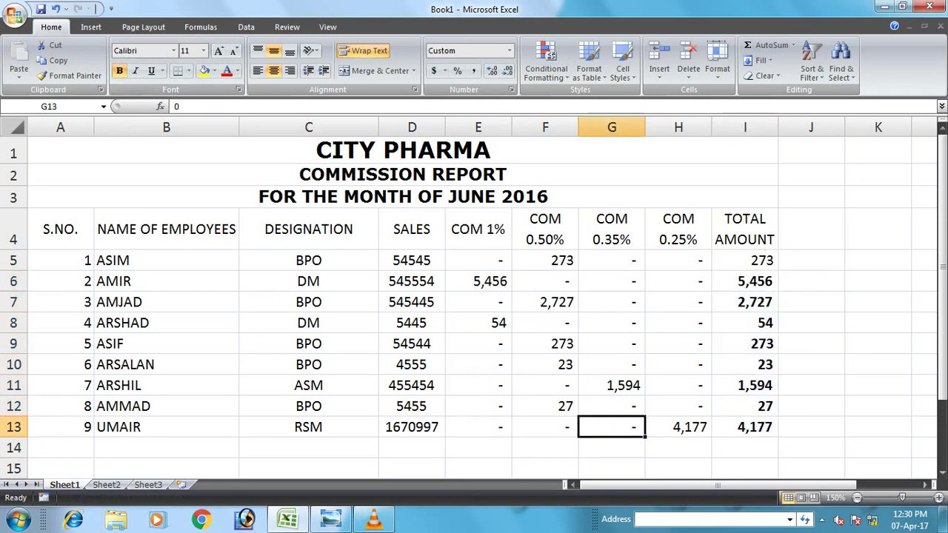
Enter the label TOTAL SALES & COMMISSION in A14 and merge and center it across A14:C14.
{"action": "left_click", "coordinate": [61, 448]}
{"action": "type", "text": "T"}
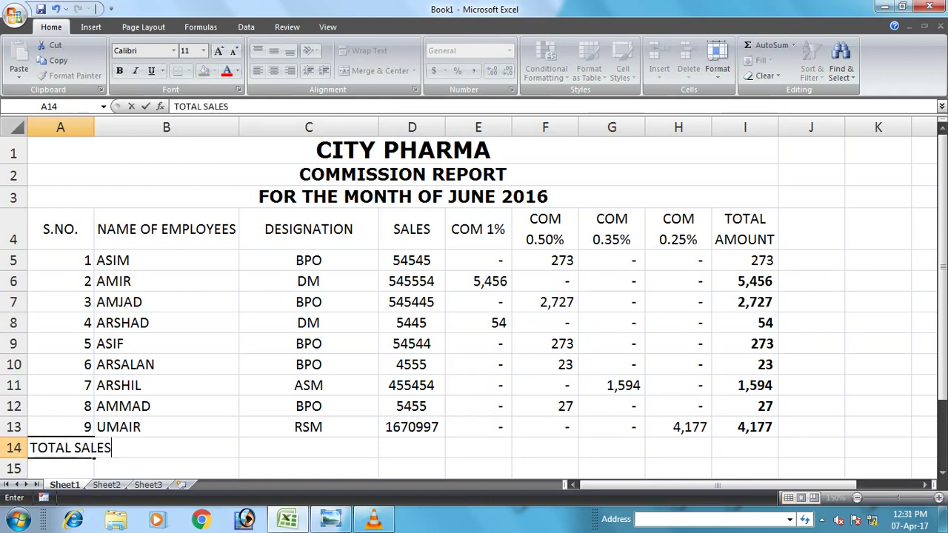
{"action": "type", "text": "OTAL SALES"}
{"action": "type", "text": " ^ "}
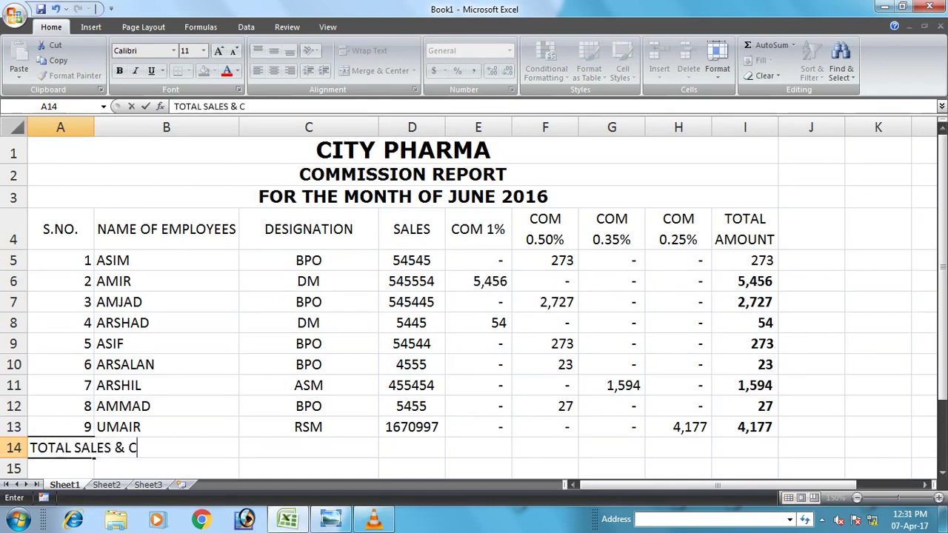
{"action": "type", "text": "COMIISSION"}
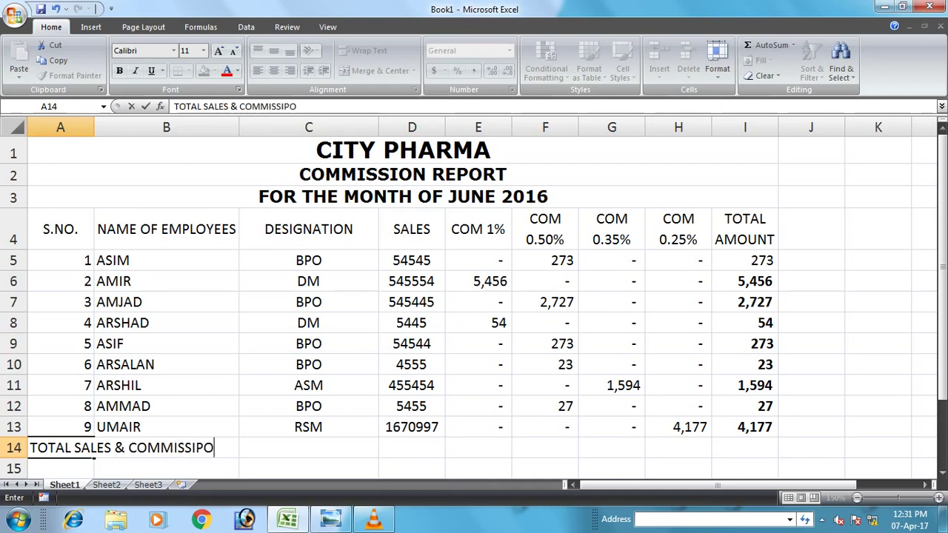
{"action": "key", "text": "Return"}
{"action": "left_click_drag", "start_coordinate": [70, 448], "coordinate": [376, 452]}
{"action": "left_click", "coordinate": [378, 70]}
{"action": "left_click", "coordinate": [411, 428]}
{"action": "key", "text": "Down"}
{"action": "key", "text": "alt+space"}
{"action": "key", "text": "Escape"}
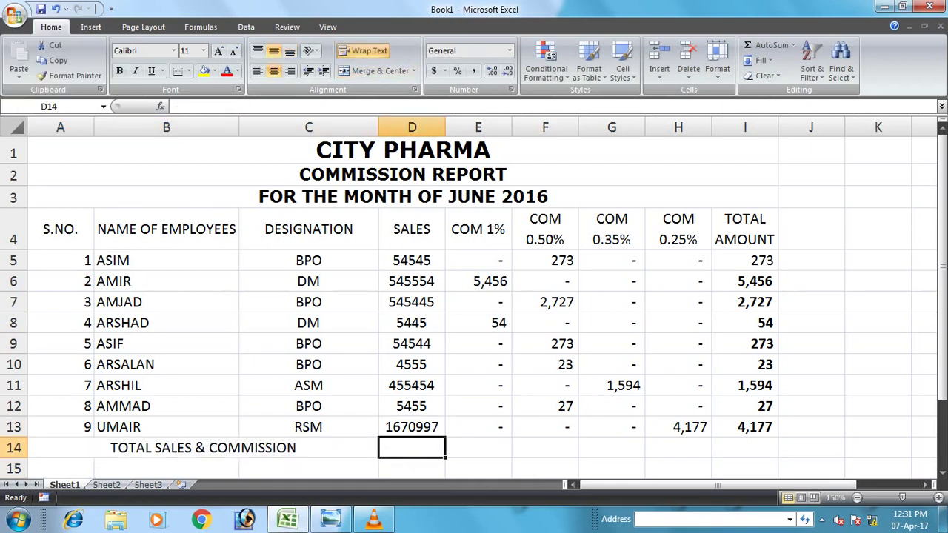
{"action": "key", "text": "alt+equal"}
{"action": "key", "text": "BackSpace"}
{"action": "key", "text": "BackSpace"}
{"action": "key", "text": "BackSpace"}
{"action": "key", "text": "BackSpace"}
{"action": "key", "text": "BackSpace"}
{"action": "key", "text": "BackSpace"}
{"action": "key", "text": "Delete"}
{"action": "key", "text": "Escape"}
Enter the formula =SUM(D5:D13) in D14 to total the sales column.
{"action": "type", "text": "=SUM("}
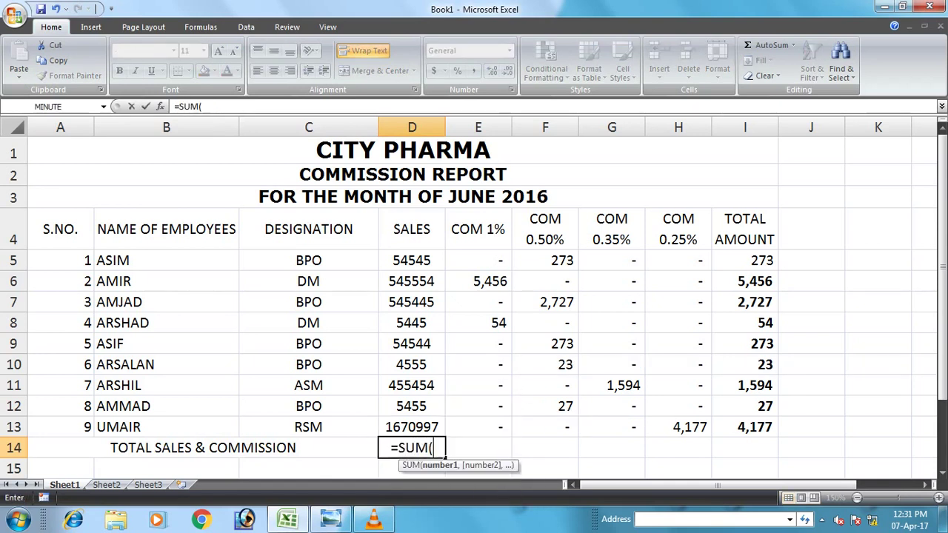
{"action": "key", "text": "Up"}
{"action": "key", "text": "Up"}
{"action": "key", "text": "Up"}
{"action": "key", "text": "Up"}
{"action": "key", "text": "Up"}
{"action": "key", "text": "Up"}
{"action": "key", "text": "Up"}
{"action": "key", "text": "Up"}
{"action": "key", "text": "Up"}
{"action": "key", "text": "shift+Down"}
{"action": "key", "text": "shift+Down"}
{"action": "key", "text": "shift+Down"}
{"action": "key", "text": "shift+Down"}
{"action": "key", "text": "shift+Down"}
{"action": "key", "text": "shift+Down"}
{"action": "key", "text": "shift+Down"}
{"action": "key", "text": "shift+Down"}
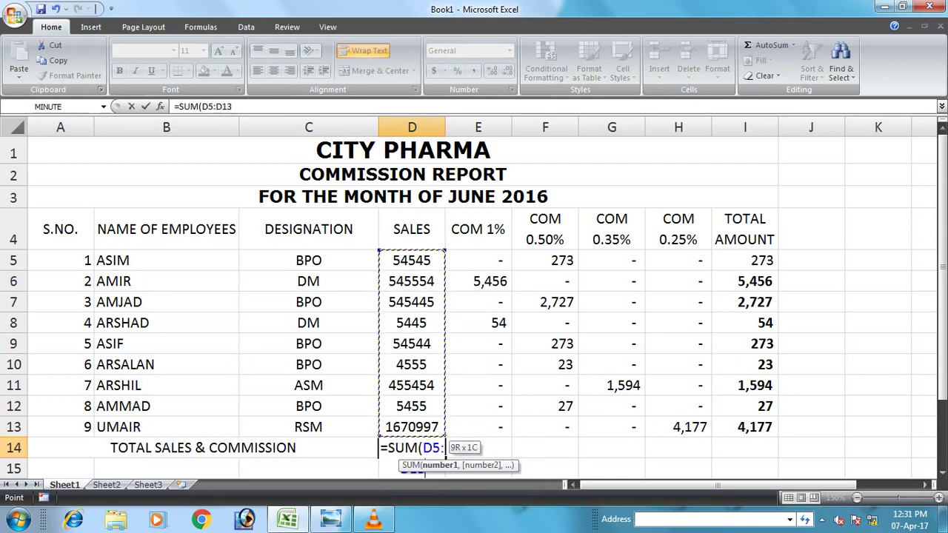
{"action": "key", "text": "Return"}
Copy the sales total formula from D14 to E14:I14.
{"action": "key", "text": "Up"}
{"action": "key", "text": "ctrl+c"}
{"action": "key", "text": "Right"}
{"action": "key", "text": "shift+Right"}
{"action": "key", "text": "shift+Right"}
{"action": "key", "text": "shift+Right"}
{"action": "key", "text": "shift+Right"}
{"action": "key", "text": "ctrl+v"}
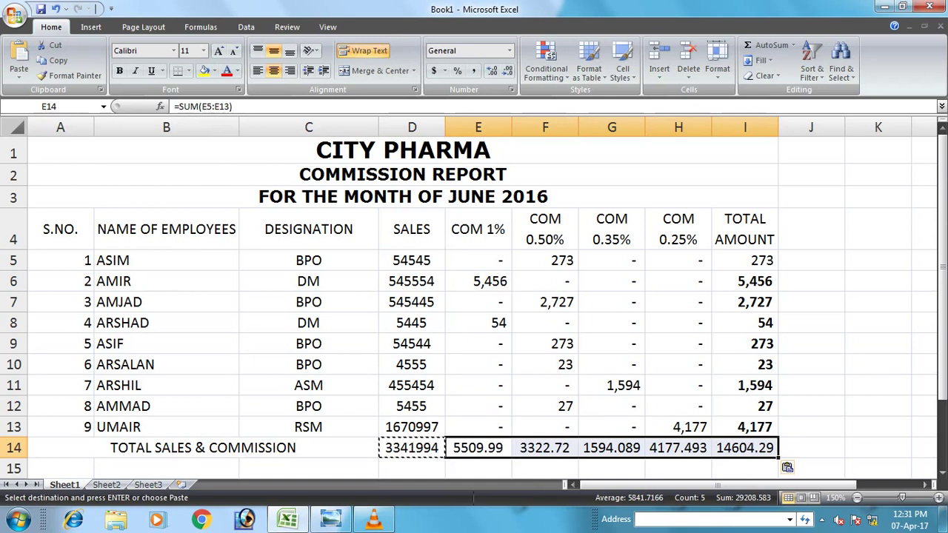
Apply the comma number style without decimals to the column totals in D14:I14.
{"action": "left_click", "coordinate": [474, 71]}
{"action": "left_click", "coordinate": [507, 71]}
{"action": "left_click", "coordinate": [507, 72]}
{"action": "key", "text": "Left"}
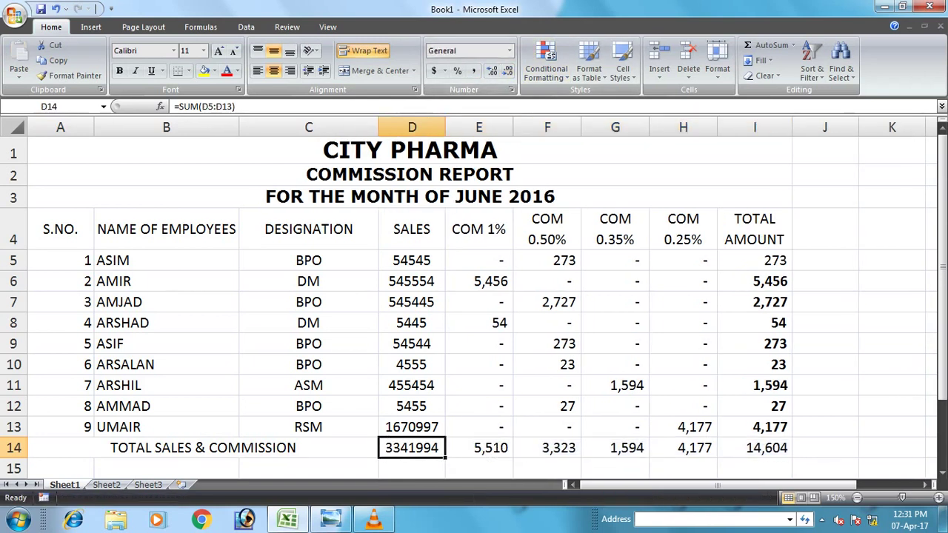
{"action": "left_click", "coordinate": [474, 71]}
{"action": "left_click", "coordinate": [508, 71]}
{"action": "left_click", "coordinate": [508, 71]}
Apply the comma number style without decimals to the employees' sales figures in D5:D13.
{"action": "left_click_drag", "start_coordinate": [425, 259], "coordinate": [425, 427]}
{"action": "left_click", "coordinate": [473, 71]}
{"action": "left_click", "coordinate": [507, 71]}
{"action": "left_click", "coordinate": [507, 71]}
Make the total row 14 and the header row 4 bold.
{"action": "left_click", "coordinate": [14, 447]}
{"action": "left_click", "coordinate": [308, 385]}
{"action": "left_click", "coordinate": [14, 238]}
{"action": "left_click", "coordinate": [120, 71]}
Center the contents of the whole table A4:I14 horizontally.
{"action": "left_click_drag", "start_coordinate": [44, 233], "coordinate": [782, 447]}
{"action": "left_click", "coordinate": [273, 71]}
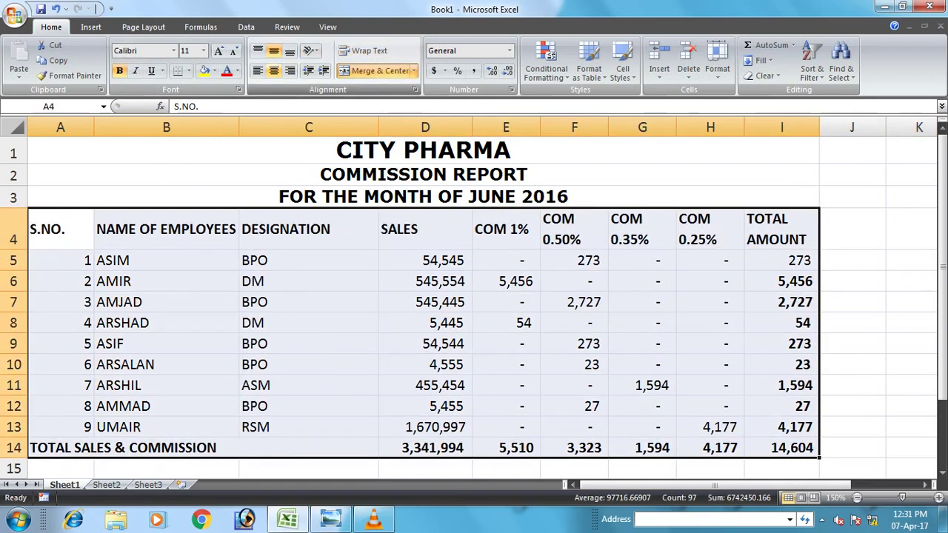
{"action": "left_click", "coordinate": [273, 71]}
{"action": "left_click", "coordinate": [166, 260]}
Put a thick box border around the header row A4:I4 and around the total row A14:I14.
{"action": "left_click_drag", "start_coordinate": [61, 229], "coordinate": [781, 231]}
{"action": "left_click", "coordinate": [188, 70]}
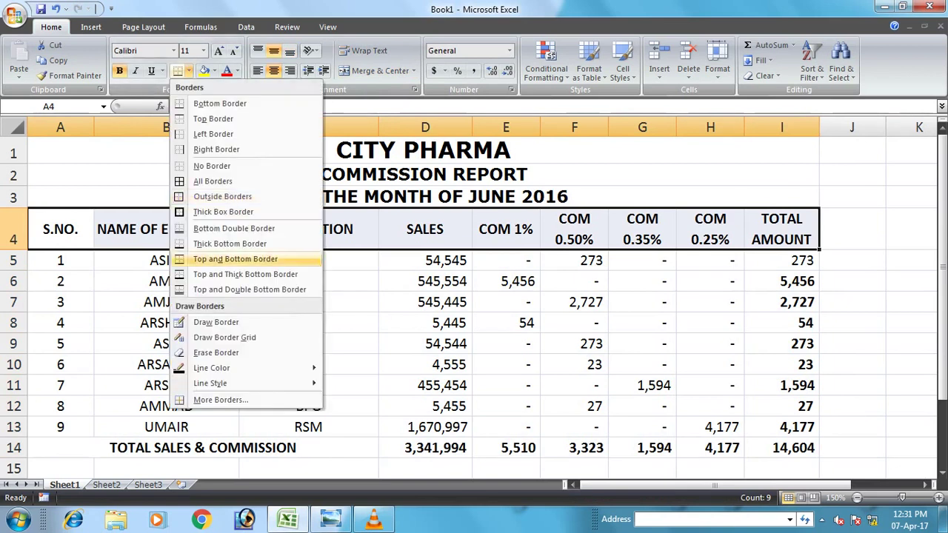
{"action": "left_click", "coordinate": [245, 212]}
{"action": "left_click_drag", "start_coordinate": [75, 449], "coordinate": [781, 449]}
{"action": "left_click", "coordinate": [178, 72]}
{"action": "left_click", "coordinate": [166, 304]}
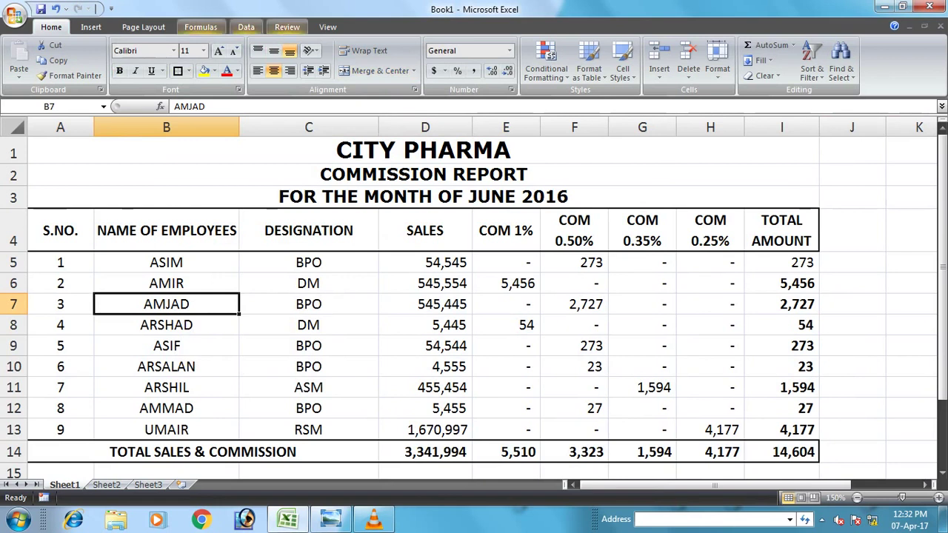
Hide the worksheet gridlines.
{"action": "left_click", "coordinate": [327, 26]}
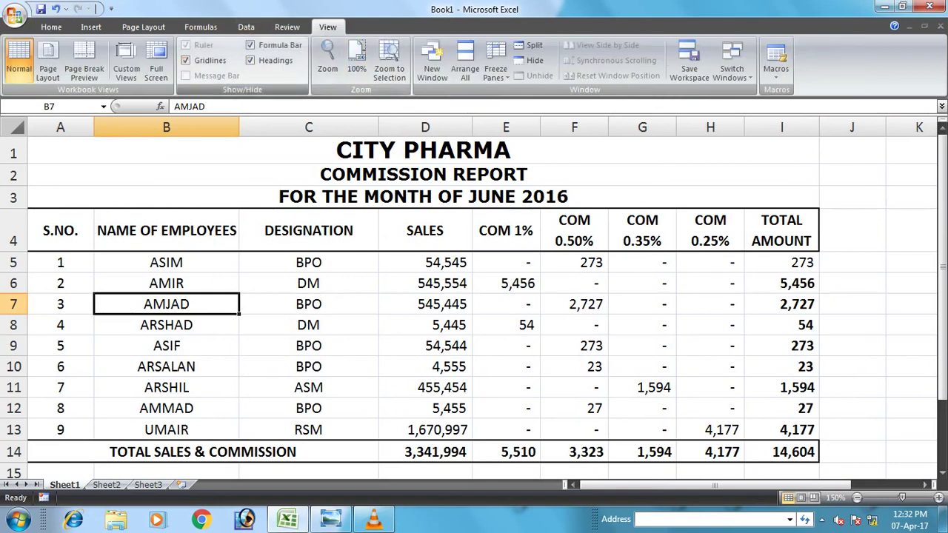
{"action": "left_click", "coordinate": [51, 26]}
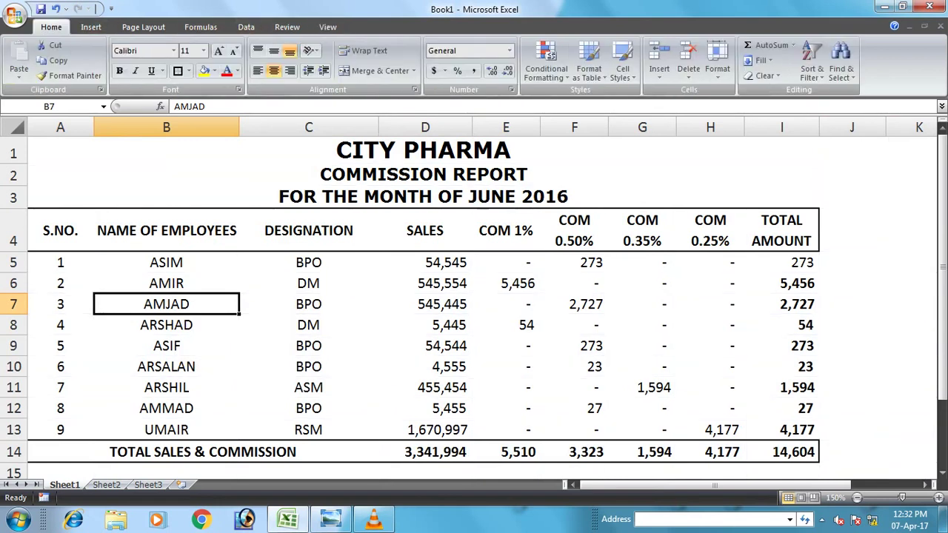
{"action": "left_click", "coordinate": [852, 325]}
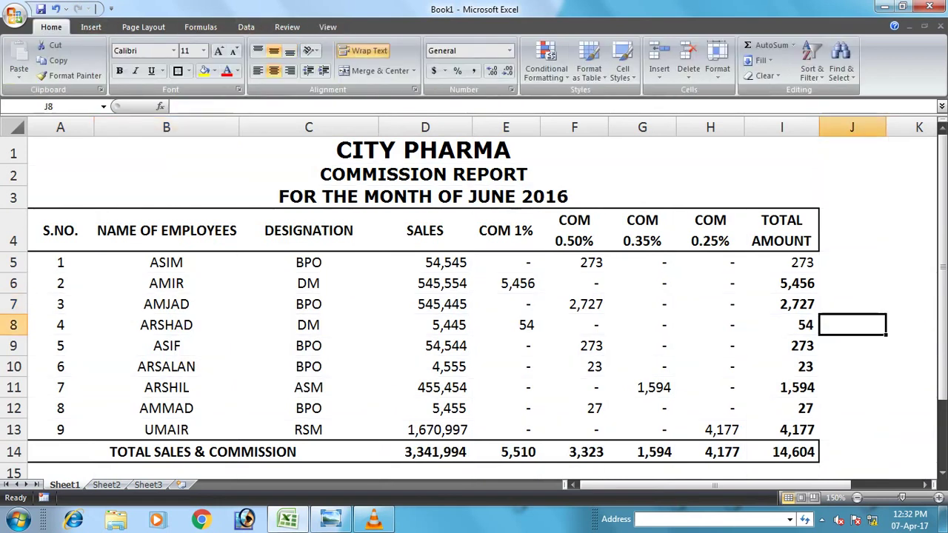
Set the font color of the CITY PHARMA title in A1 to the standard blue.
{"action": "left_click", "coordinate": [423, 150]}
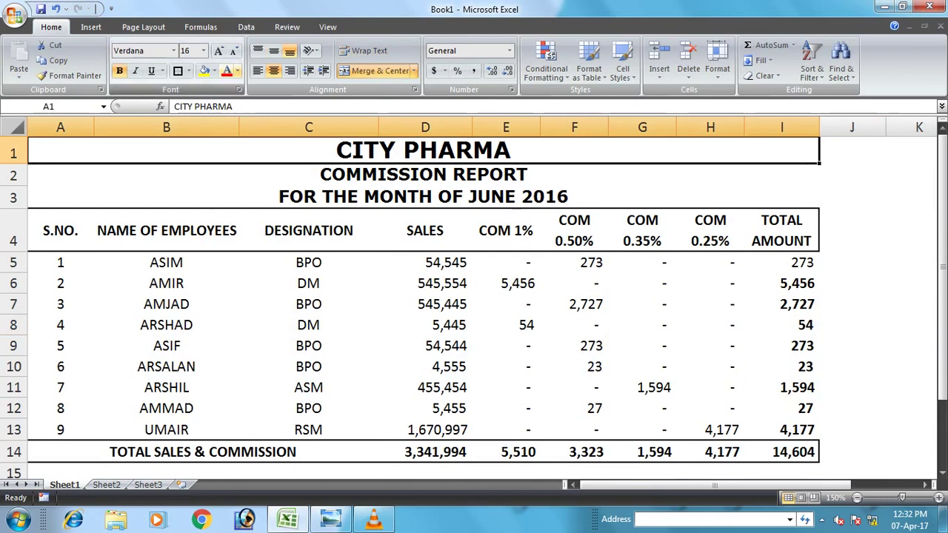
{"action": "left_click", "coordinate": [237, 70]}
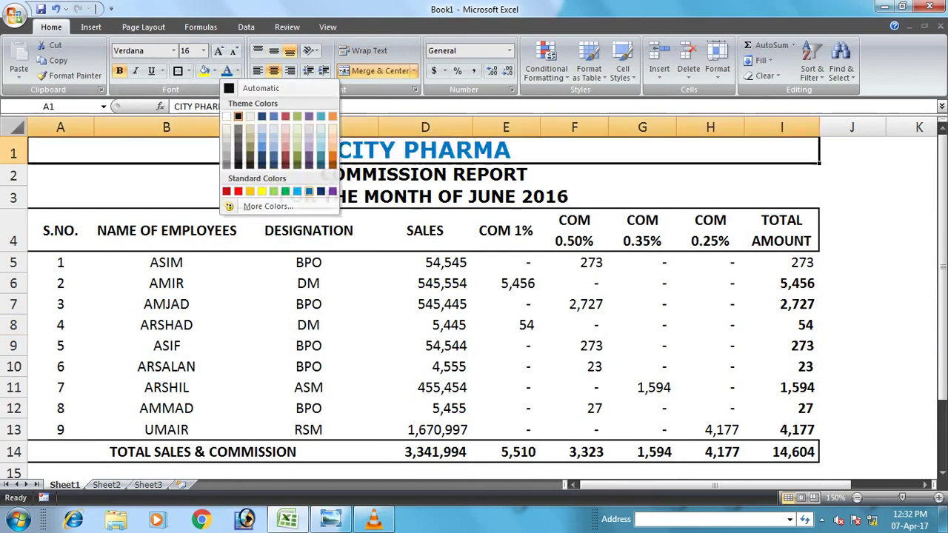
{"action": "left_click", "coordinate": [308, 192]}
{"action": "left_click", "coordinate": [852, 230]}
{"action": "left_click", "coordinate": [912, 325]}
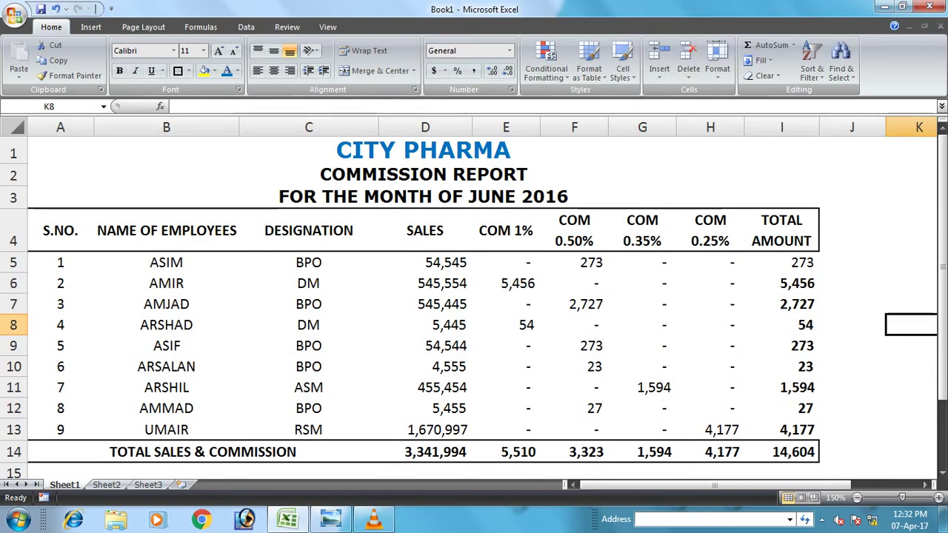
Save the workbook as COMMISSION SHEET in the Excel Sheets folder under My Folder, Online Working on drive D.
{"action": "key", "text": "ctrl+s"}
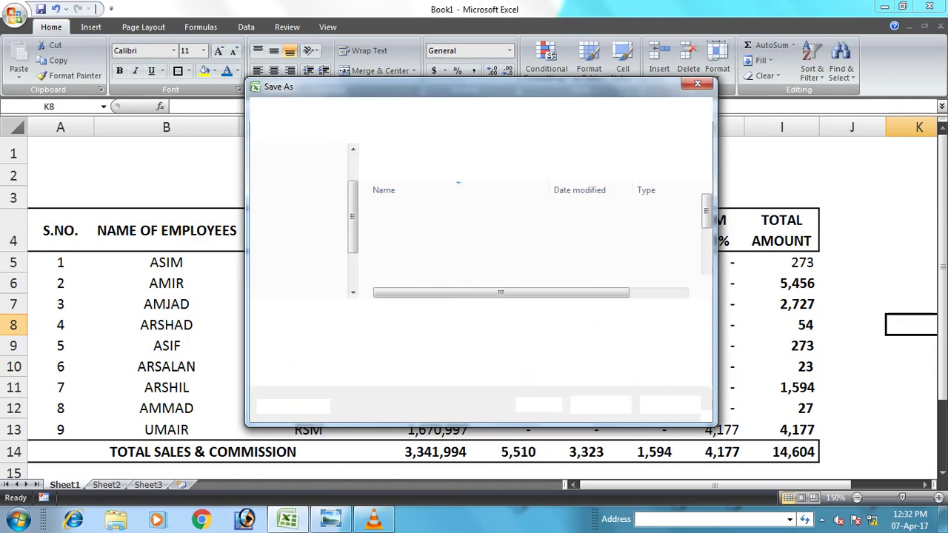
{"action": "scroll", "coordinate": [304, 222], "scroll_direction": "down", "scroll_amount": 5}
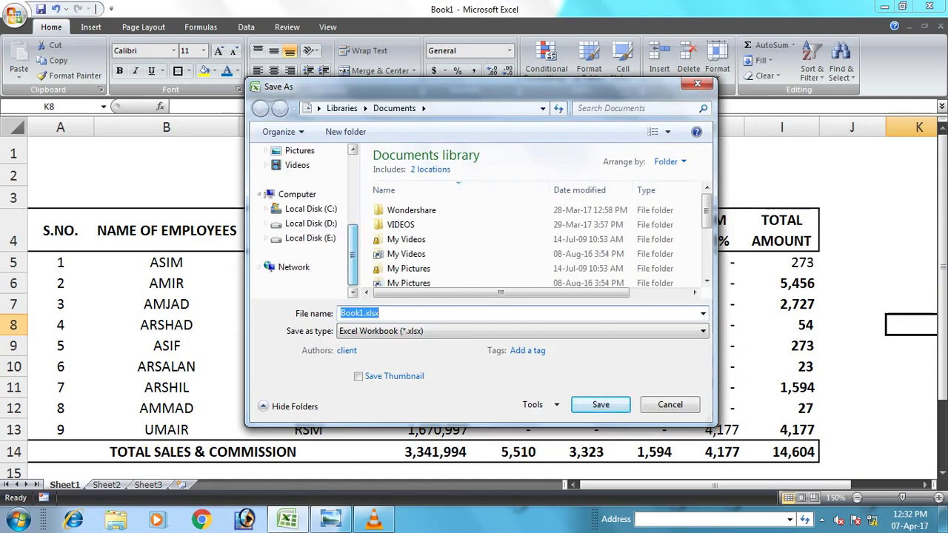
{"action": "left_click", "coordinate": [311, 223]}
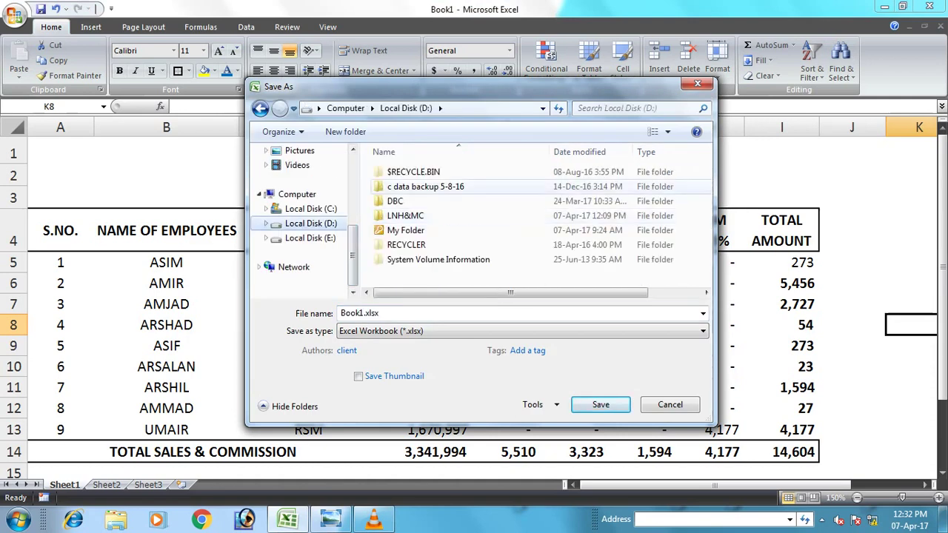
{"action": "left_click", "coordinate": [406, 230]}
{"action": "double_click", "coordinate": [405, 230]}
{"action": "left_click", "coordinate": [413, 186]}
{"action": "double_click", "coordinate": [413, 186]}
{"action": "left_click", "coordinate": [411, 186]}
{"action": "double_click", "coordinate": [411, 186]}
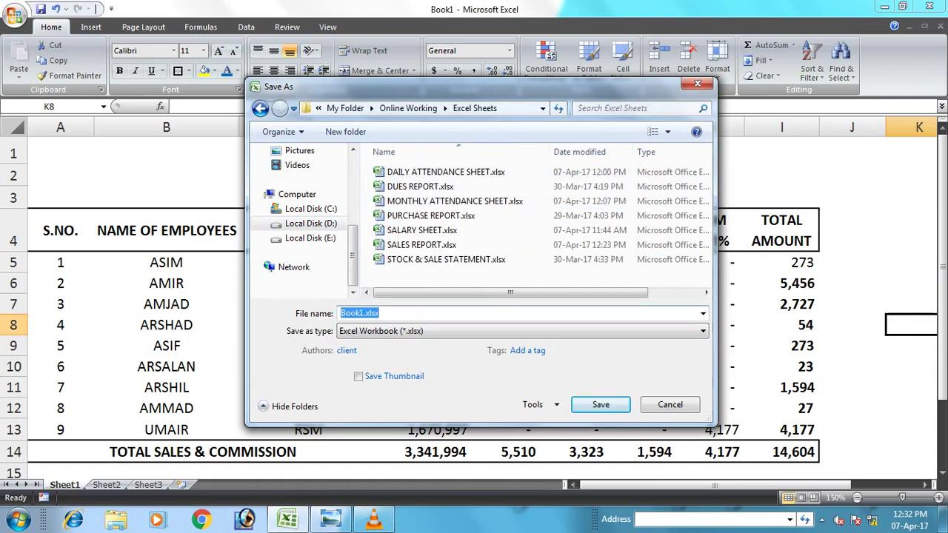
{"action": "type", "text": "COMMISSION SHEET"}
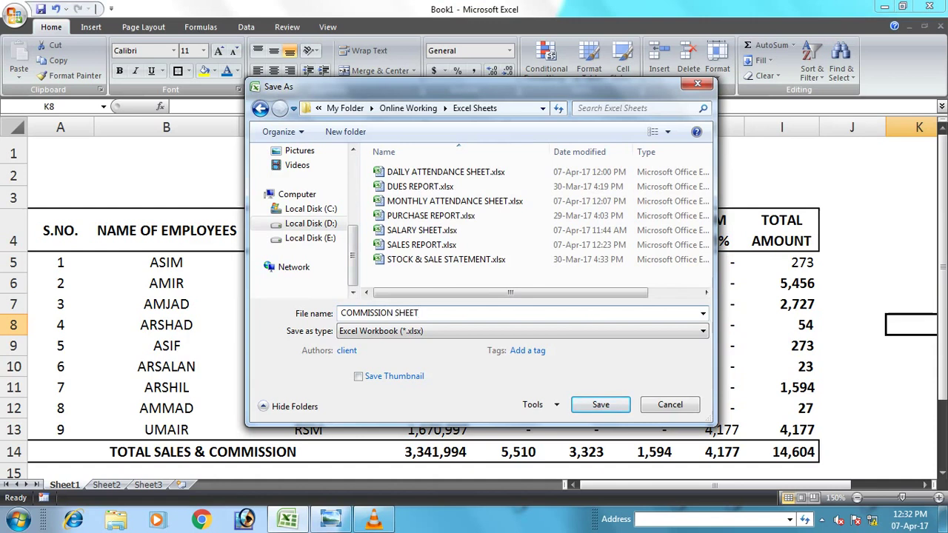
{"action": "key", "text": "Return"}
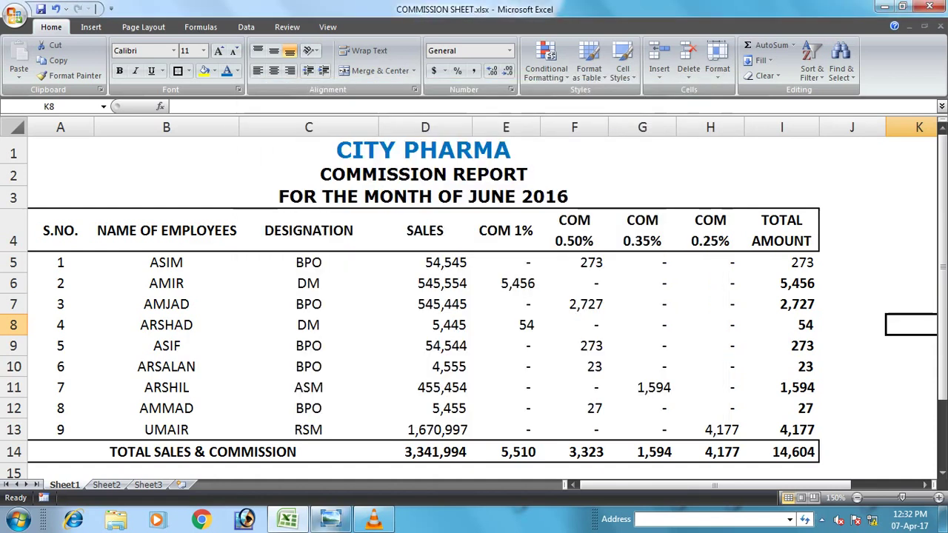
Switch to Windows Photo Viewer to show the image Last Page copy.jpg.
{"action": "left_click", "coordinate": [331, 519]}
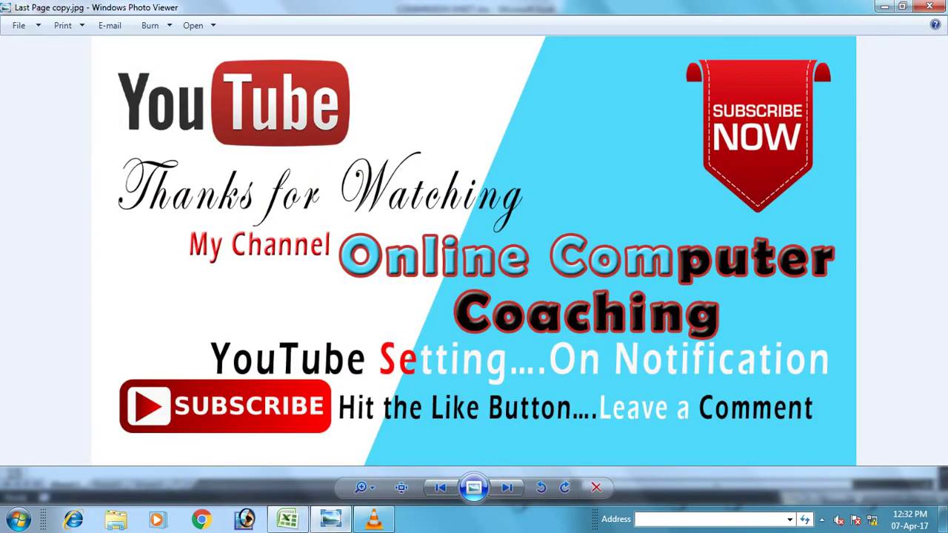